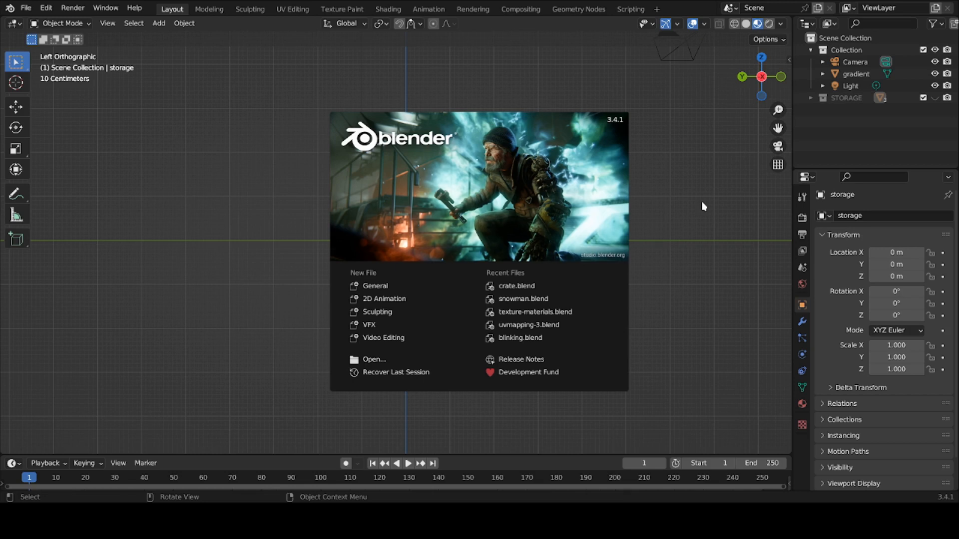
Close the splash screen and inspect the blue-to-pink gradient plane up close.
click(651, 210)
scroll(567, 256, up, 4)
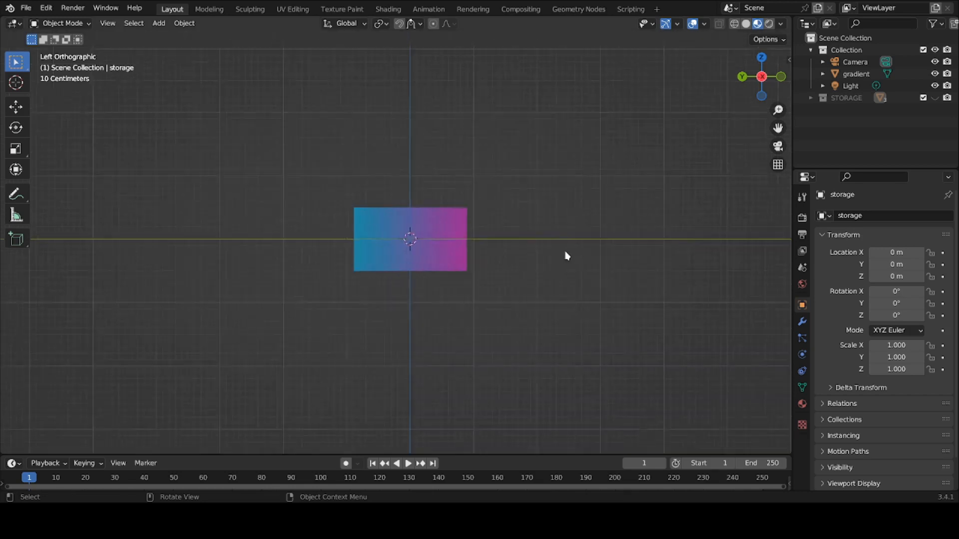
scroll(567, 256, up, 3)
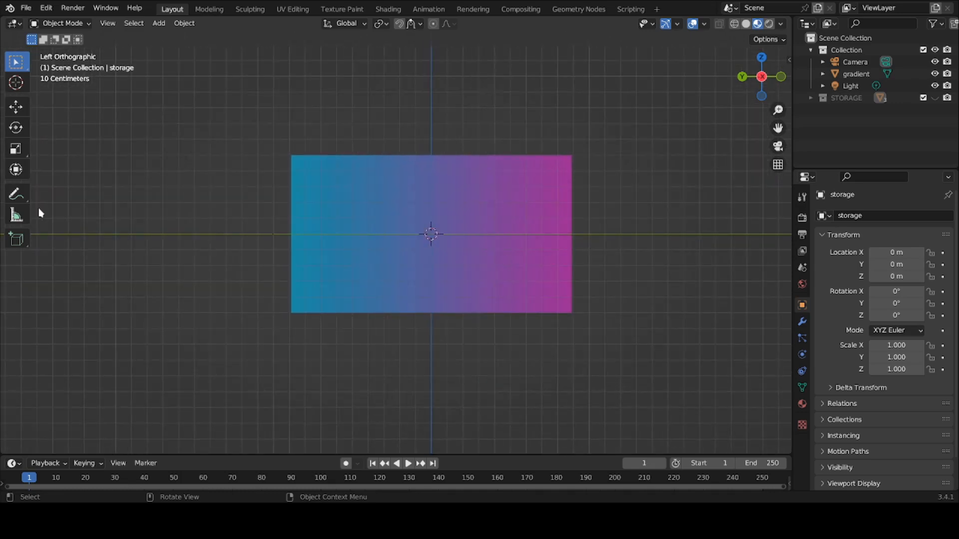
Annotate the surroundings of the gradient plane with the letters B and P and the number 2, and erase these notes.
click(16, 195)
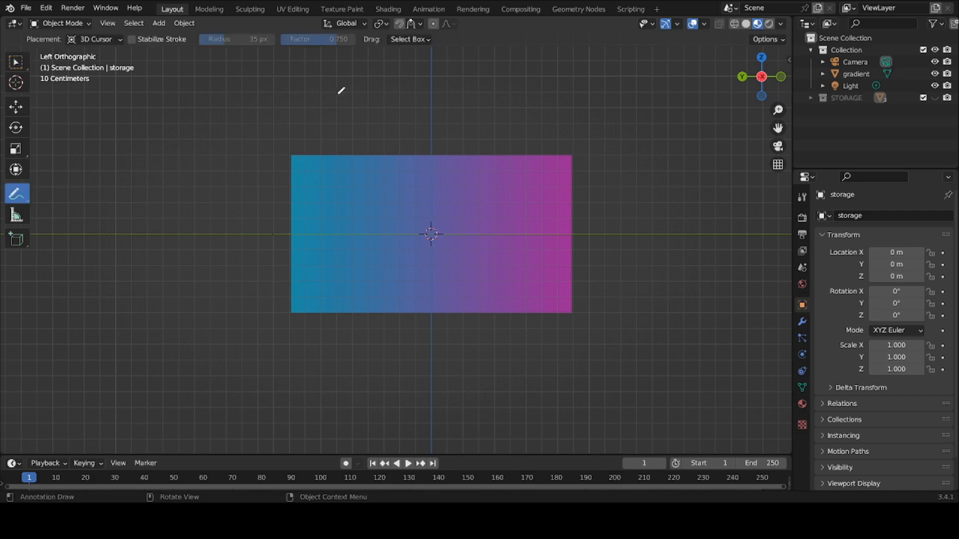
mouse_move(335, 133)
mouse_down()
mouse_move(336, 102)
mouse_move(353, 87)
mouse_move(343, 107)
mouse_move(359, 123)
mouse_move(331, 135)
mouse_up()
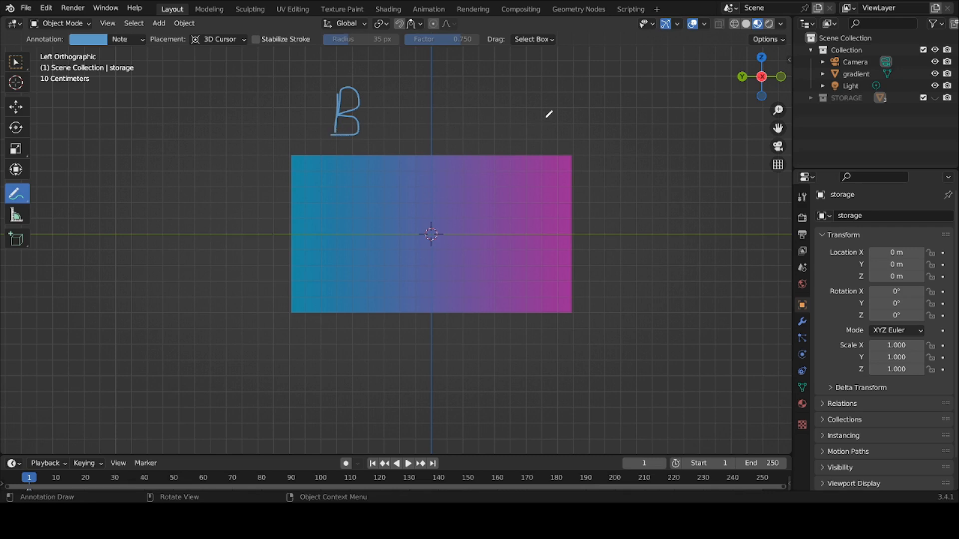
mouse_move(537, 95)
mouse_down()
mouse_move(536, 124)
mouse_move(545, 93)
mouse_move(554, 96)
mouse_move(539, 111)
mouse_up()
mouse_move(643, 125)
mouse_down()
mouse_move(664, 120)
mouse_move(667, 151)
mouse_move(655, 172)
mouse_move(679, 175)
mouse_up()
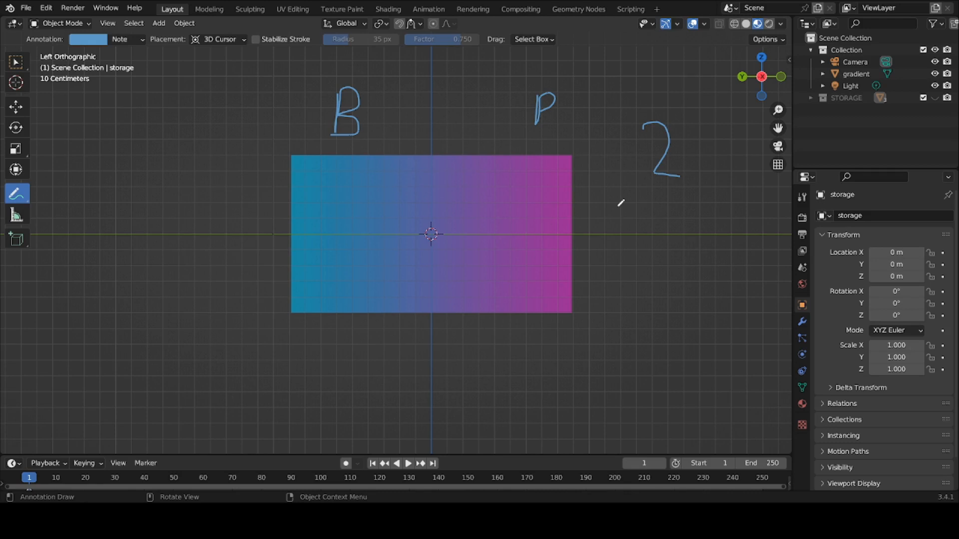
mouse_move(673, 175)
ctrl+mouse_down()
mouse_move(661, 143)
mouse_move(646, 143)
mouse_move(661, 187)
mouse_move(554, 116)
mouse_move(332, 97)
mouse_move(349, 122)
ctrl+mouse_up()
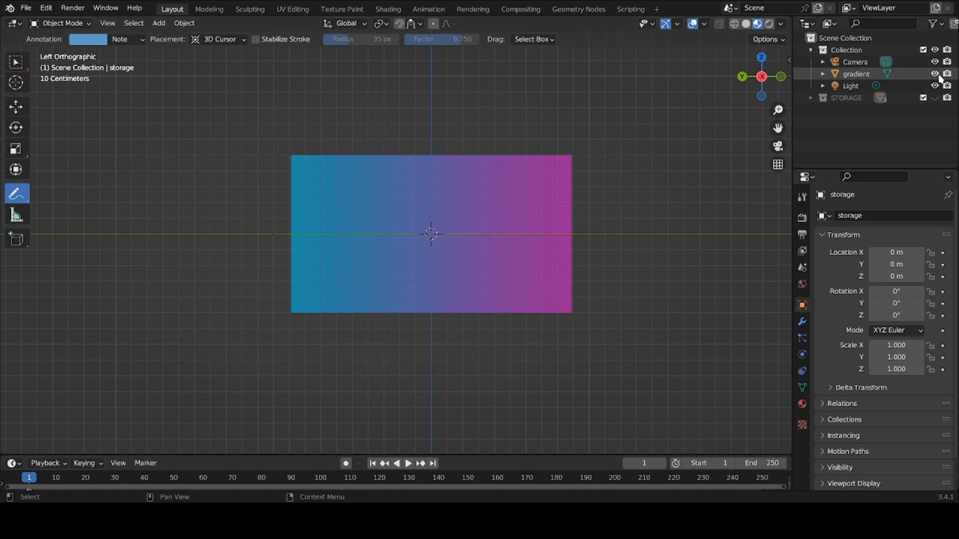
Hide the gradient object, show the STORAGE collection, and return to the Select Box tool.
click(935, 74)
click(934, 98)
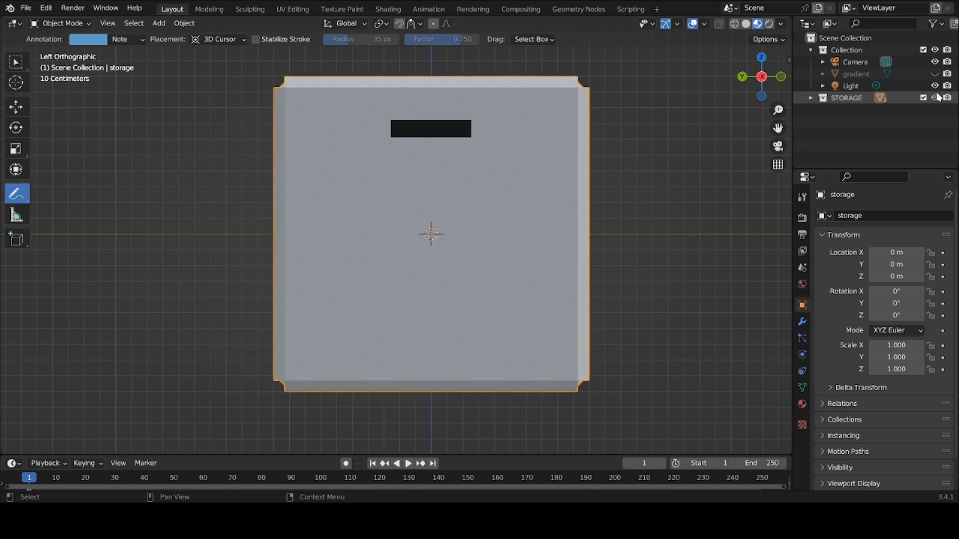
scroll(443, 130, down, 1)
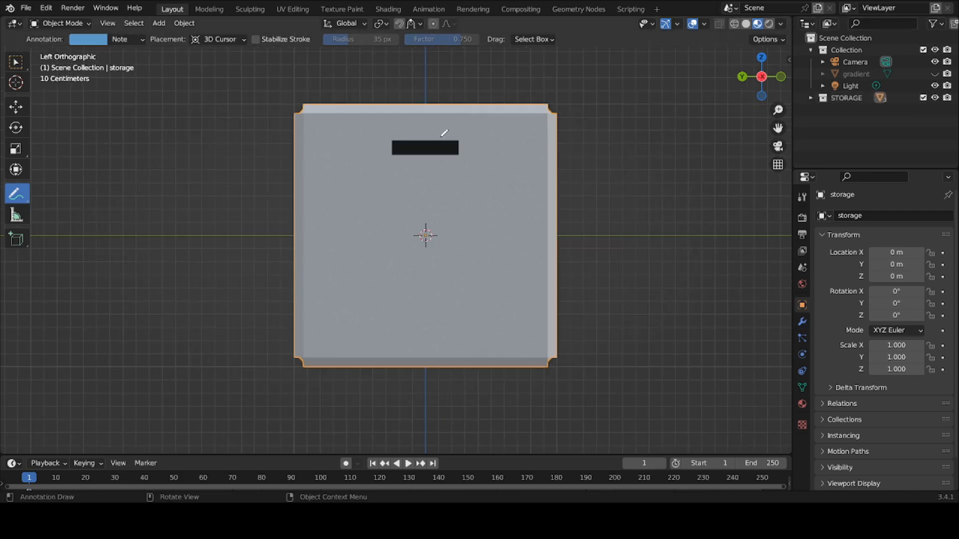
click(15, 62)
mouse_move(256, 133)
middle_down()
mouse_move(265, 188)
mouse_move(346, 234)
mouse_move(368, 232)
mouse_move(396, 265)
mouse_move(423, 260)
mouse_move(449, 217)
mouse_move(477, 208)
mouse_move(586, 195)
mouse_move(619, 206)
middle_up()
scroll(516, 197, down, 4)
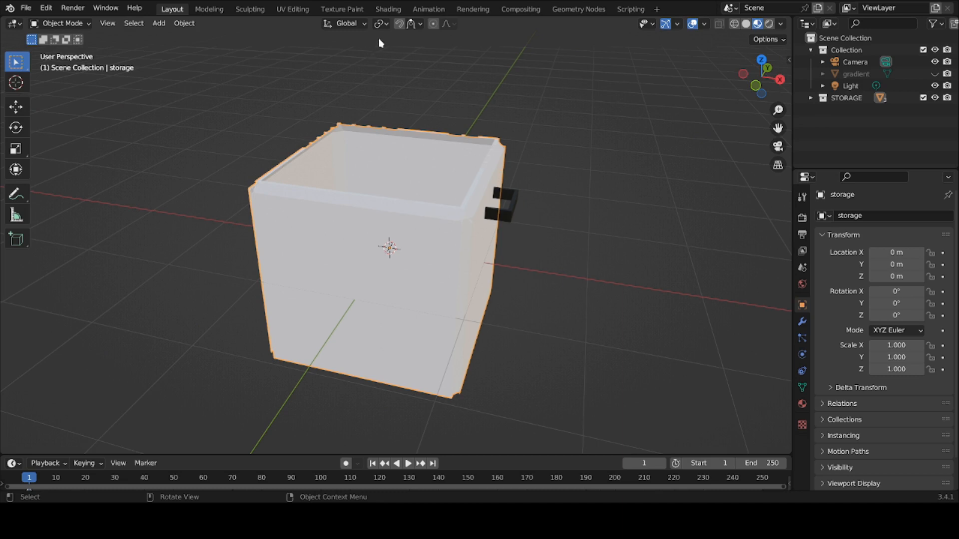
Switch to the Shading workspace and examine the container material's node chain from Texture Coordinate to Material Output.
click(388, 9)
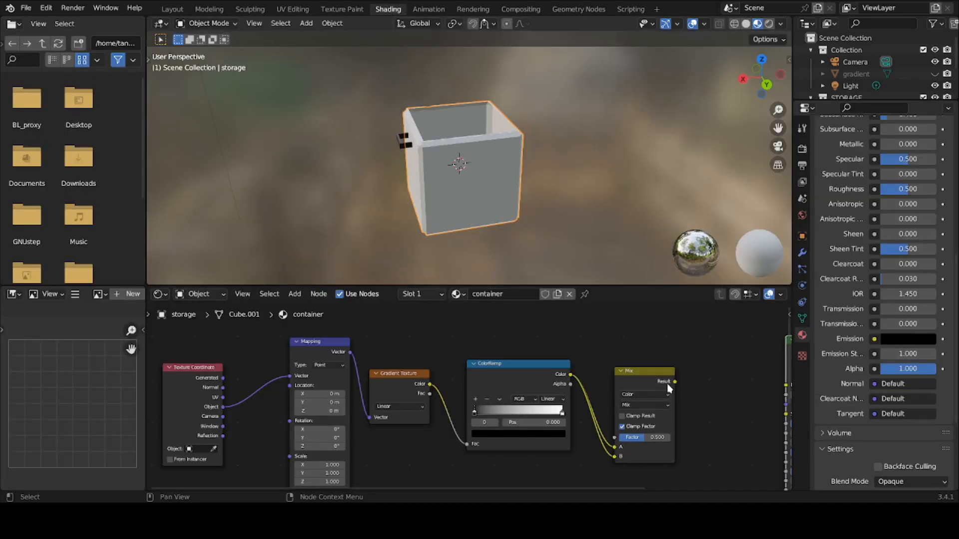
middle_drag(668, 384, 443, 375)
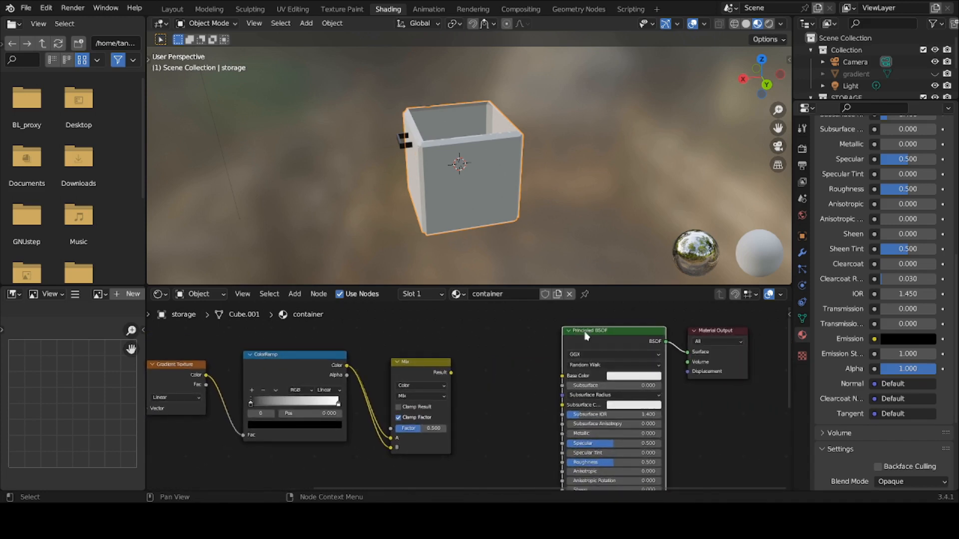
scroll(587, 336, up, 1)
middle_drag(669, 357, 546, 359)
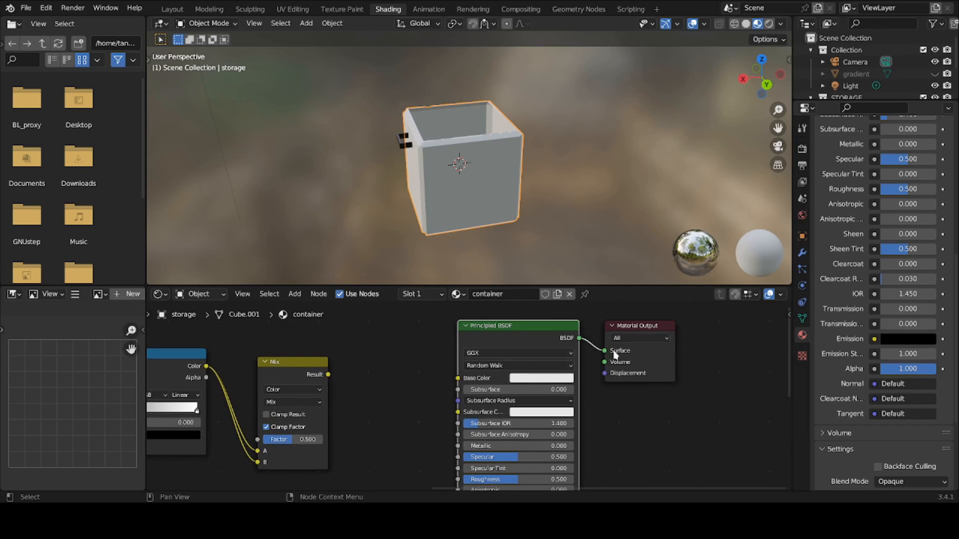
scroll(341, 430, down, 1)
scroll(341, 427, down, 1)
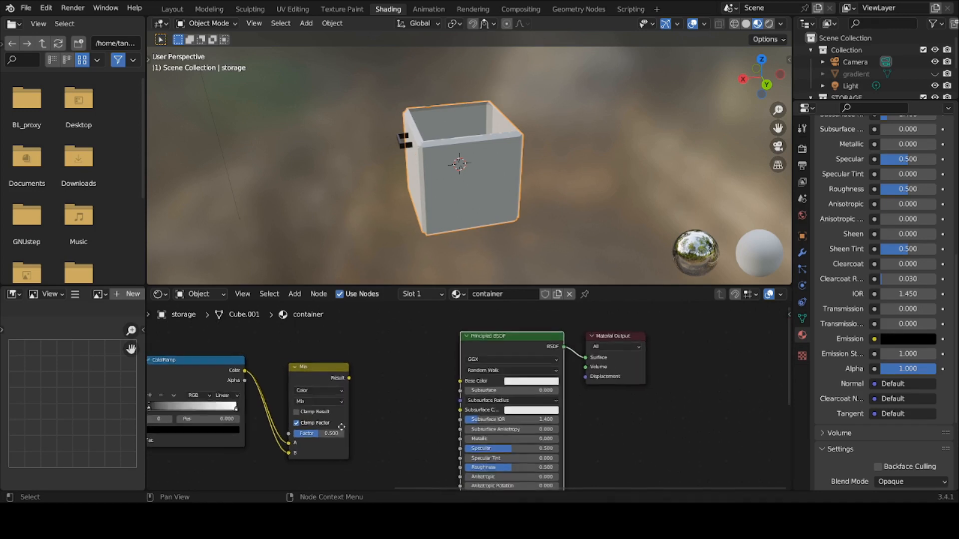
middle_drag(344, 427, 680, 423)
middle_drag(539, 435, 664, 437)
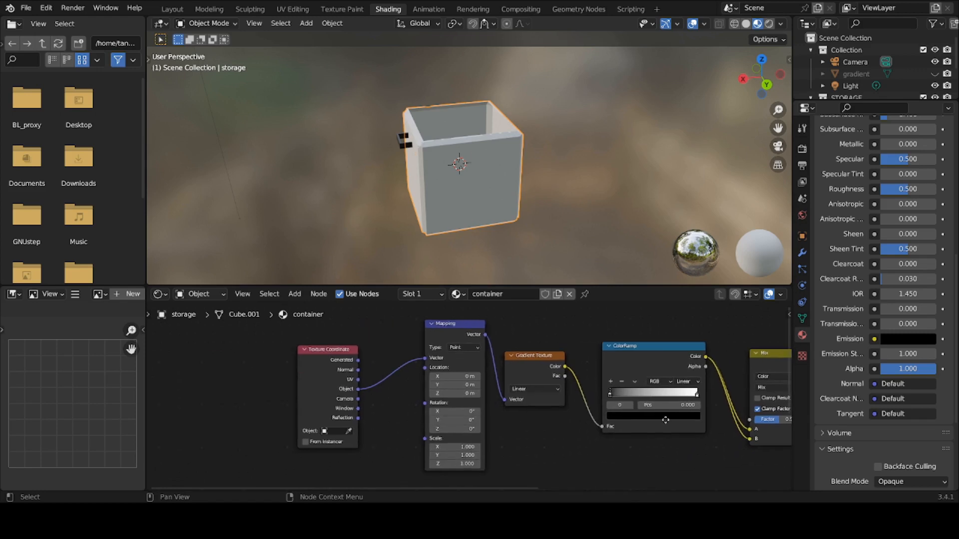
scroll(502, 406, up, 2)
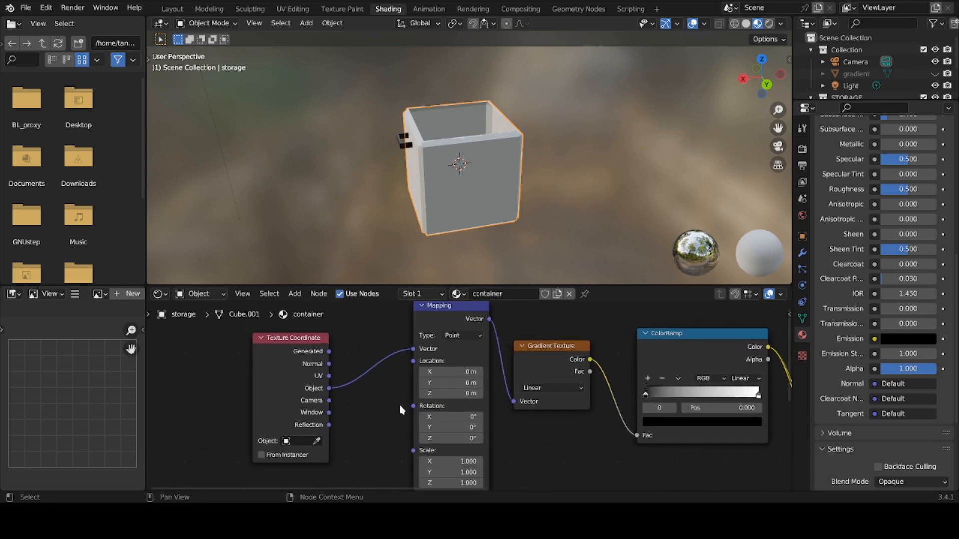
middle_drag(419, 351, 362, 380)
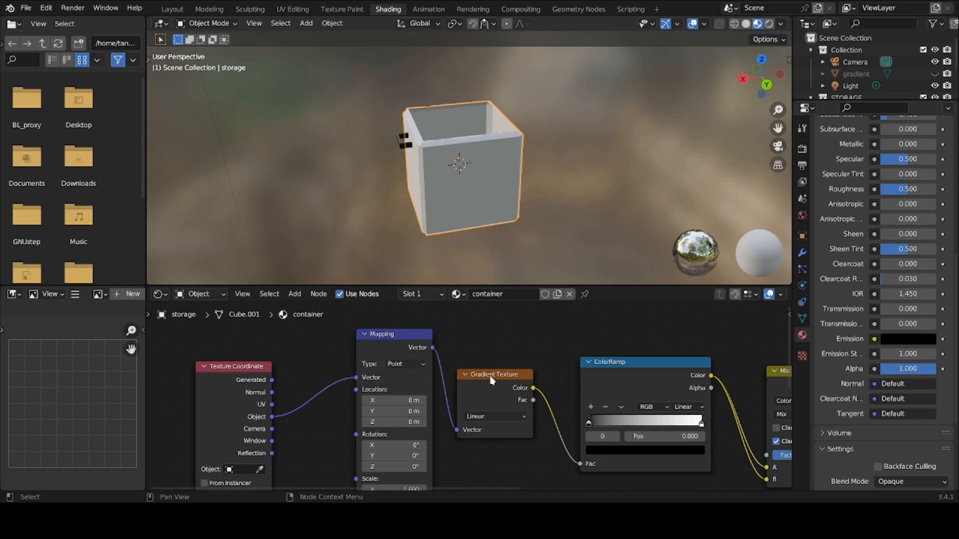
Nudge the Gradient Texture node slightly toward the ColorRamp and view the texture nodes available to add.
drag(492, 381, 503, 376)
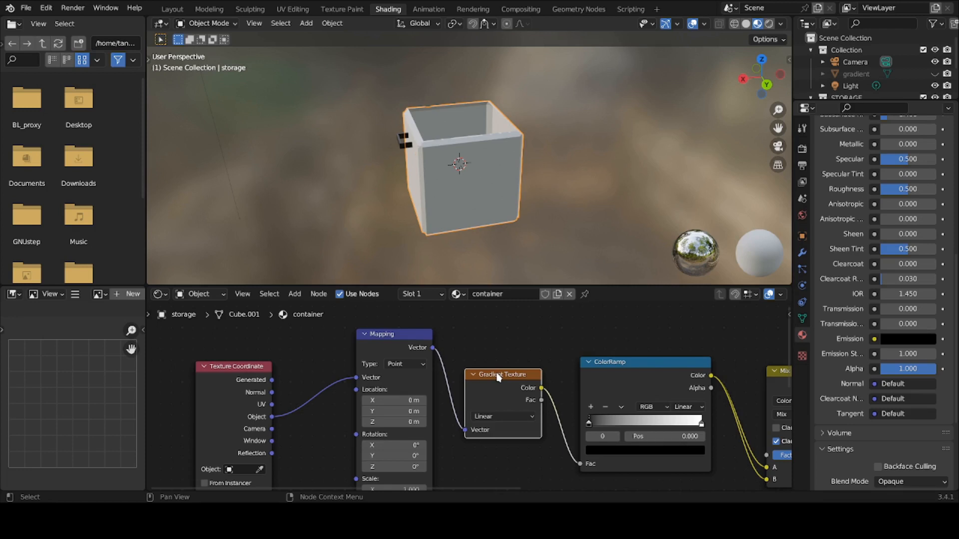
click(297, 294)
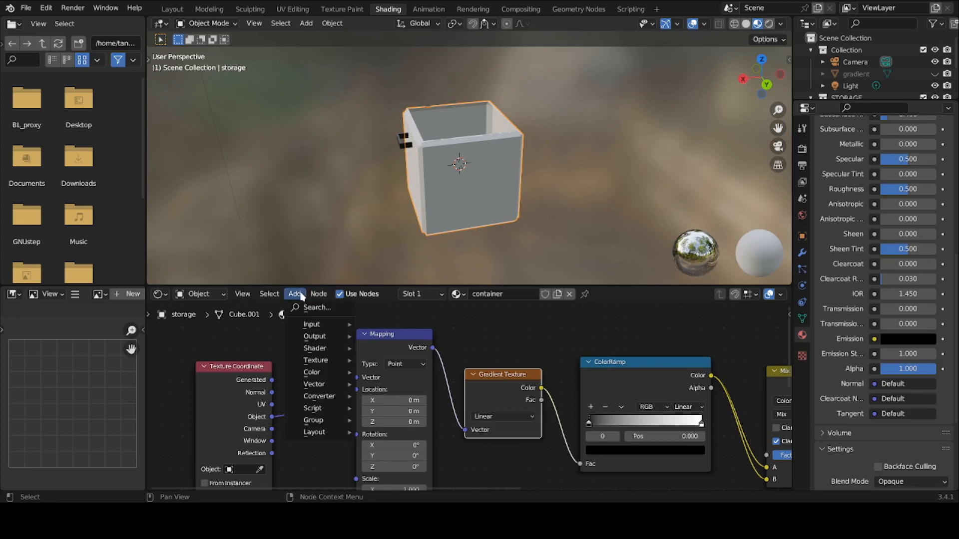
mouse_move(330, 360)
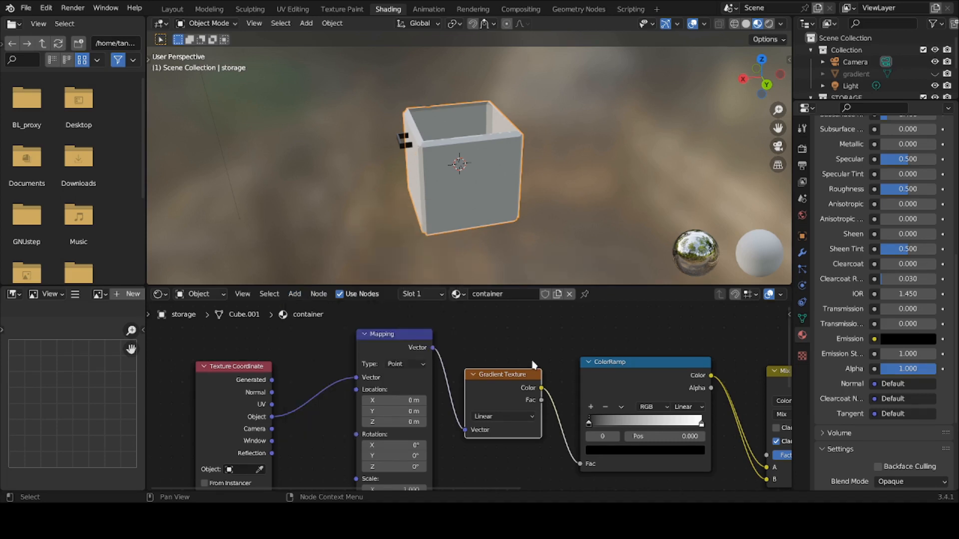
Connect the Mix node's Result output to the Principled BSDF's Base Color input.
middle_drag(618, 394, 462, 374)
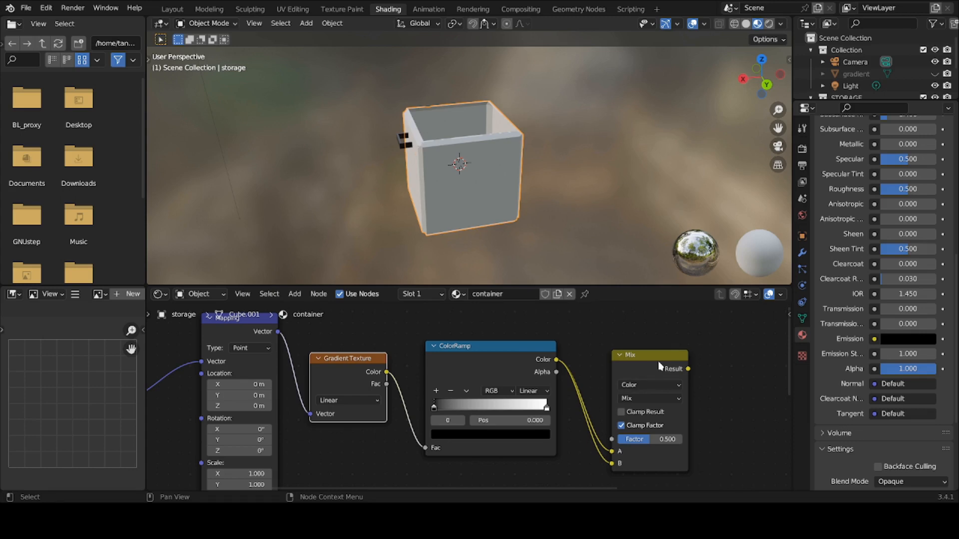
middle_drag(659, 367, 526, 370)
mouse_move(555, 372)
mouse_down()
mouse_move(687, 387)
mouse_move(696, 376)
mouse_up()
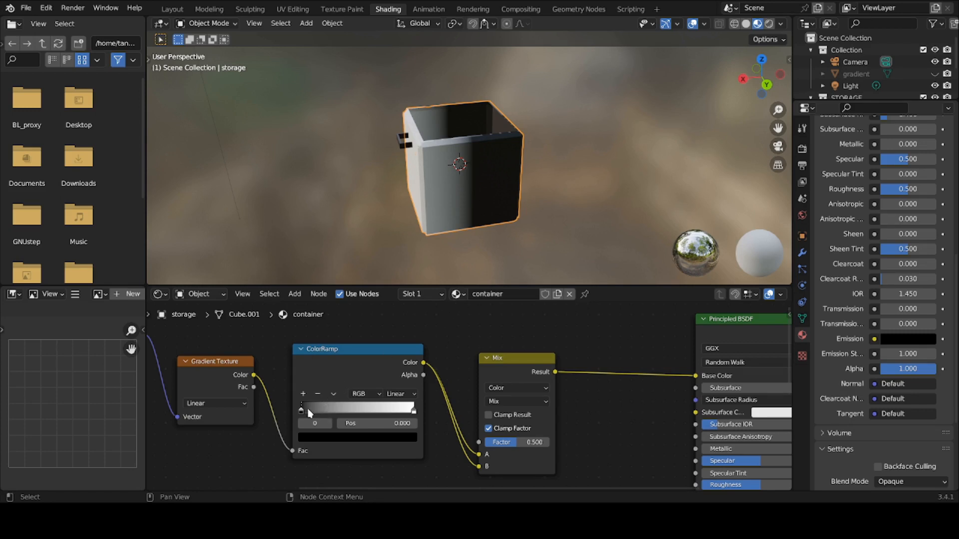
Try moving the ColorRamp's white stop to about 0.004, and return it to 1.000.
drag(302, 411, 301, 412)
middle_drag(460, 235, 456, 198)
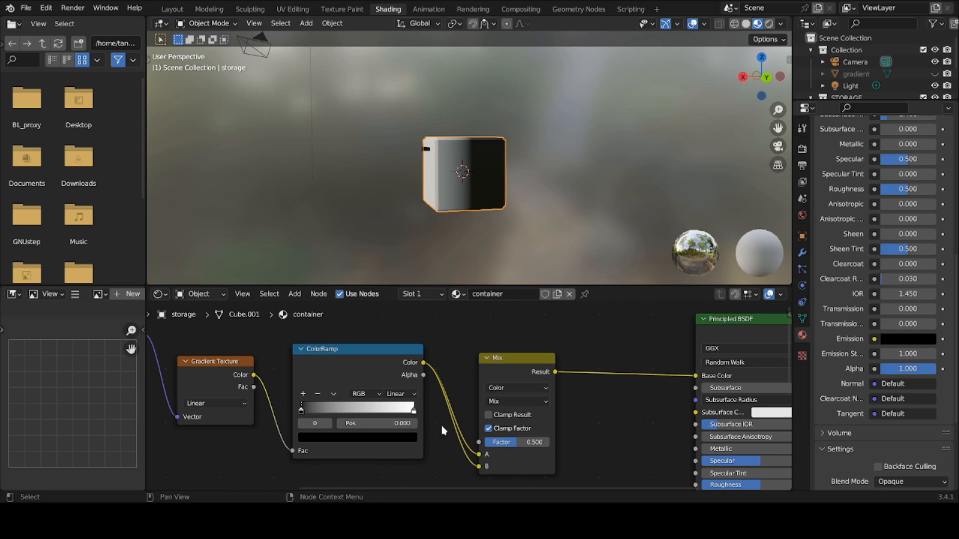
drag(410, 413, 293, 422)
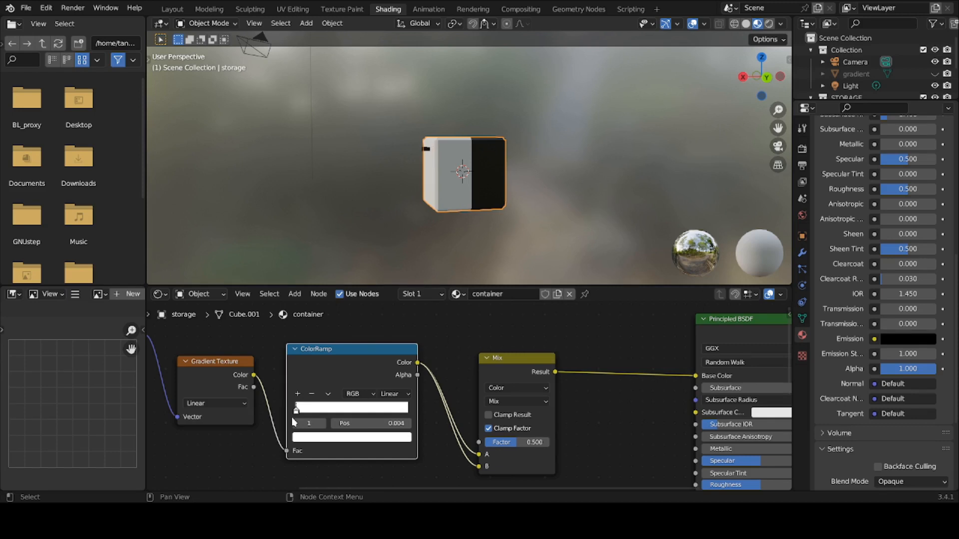
drag(293, 422, 414, 428)
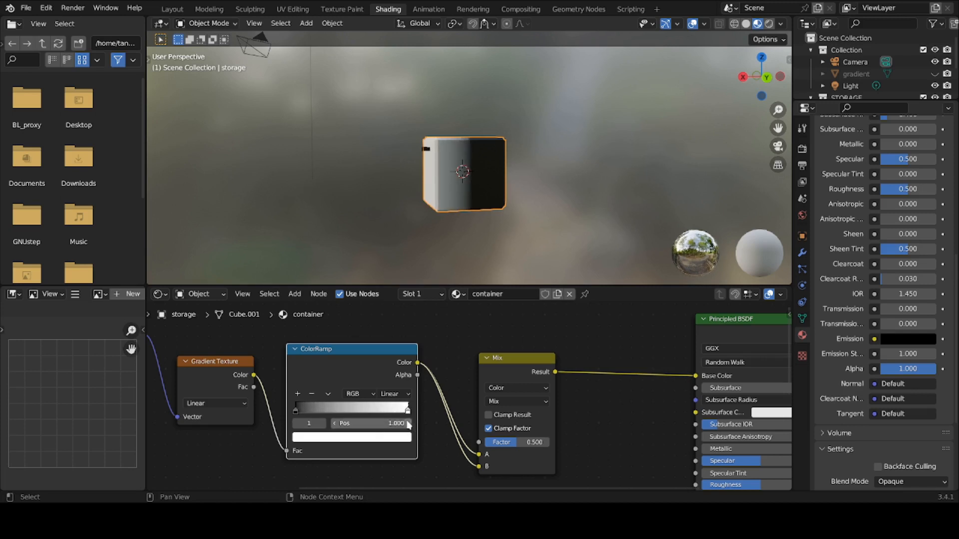
Set the ColorRamp's interpolation to Constant.
click(386, 395)
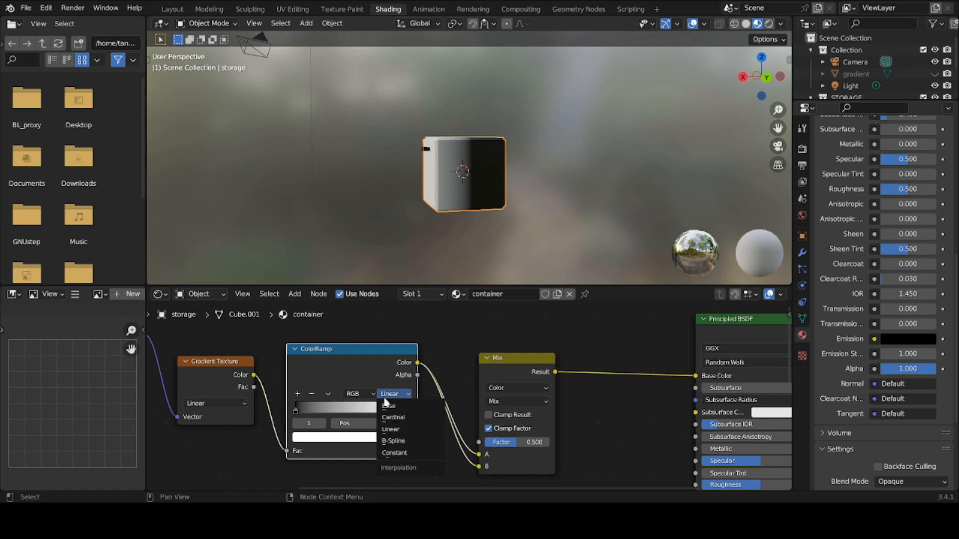
click(393, 453)
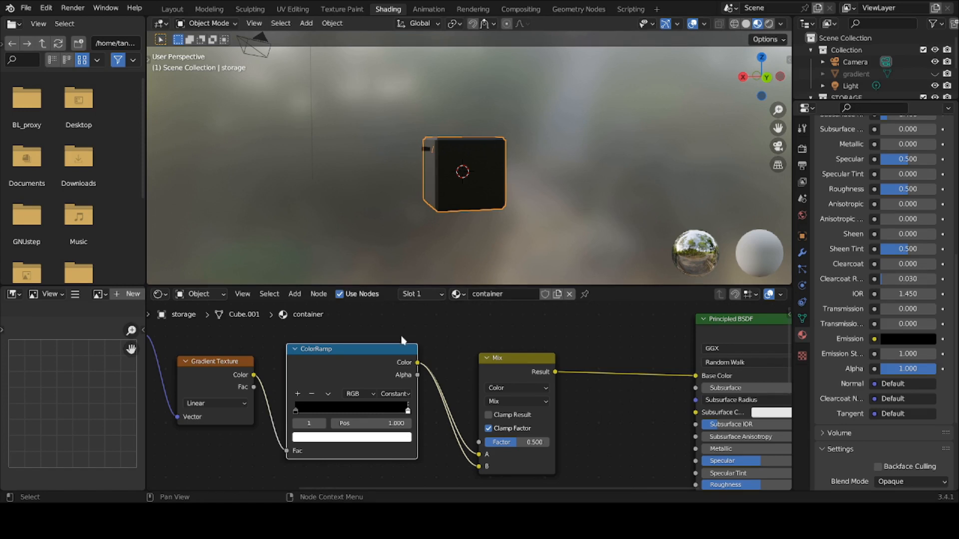
Set the Mapping node's location to X -4 m, Y 0.8 m, Z -6.3 m and its Z scale to 8.200.
middle_drag(375, 342, 558, 340)
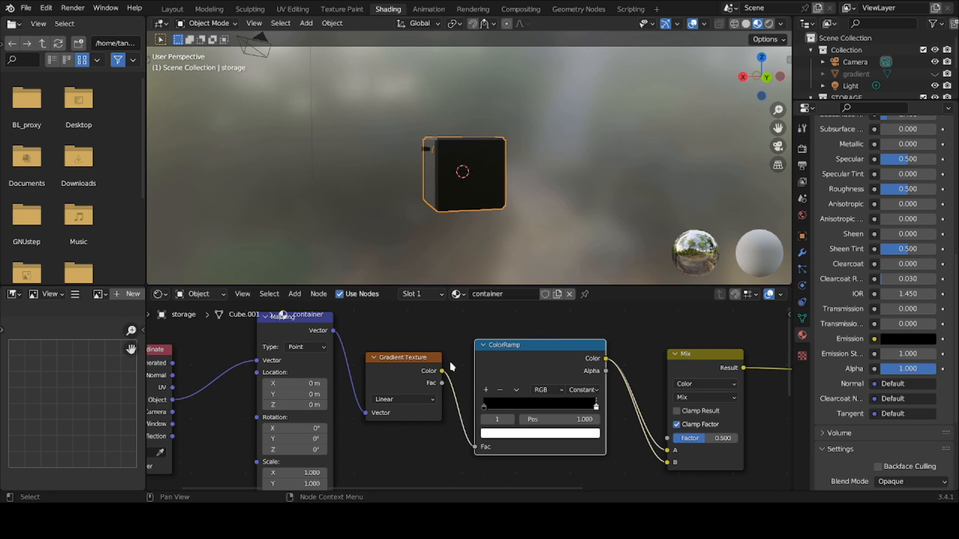
middle_drag(400, 379, 469, 371)
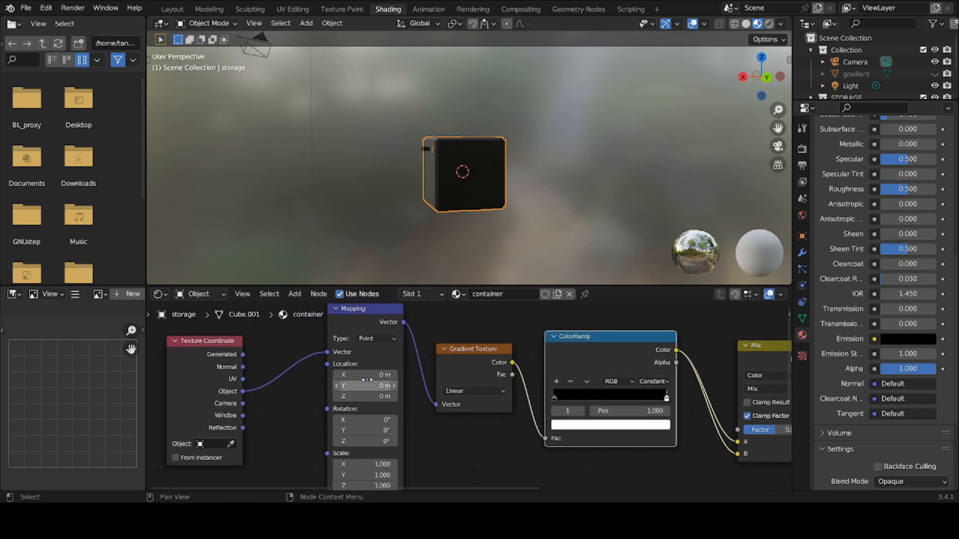
drag(367, 376, 362, 396)
middle_drag(368, 441, 382, 396)
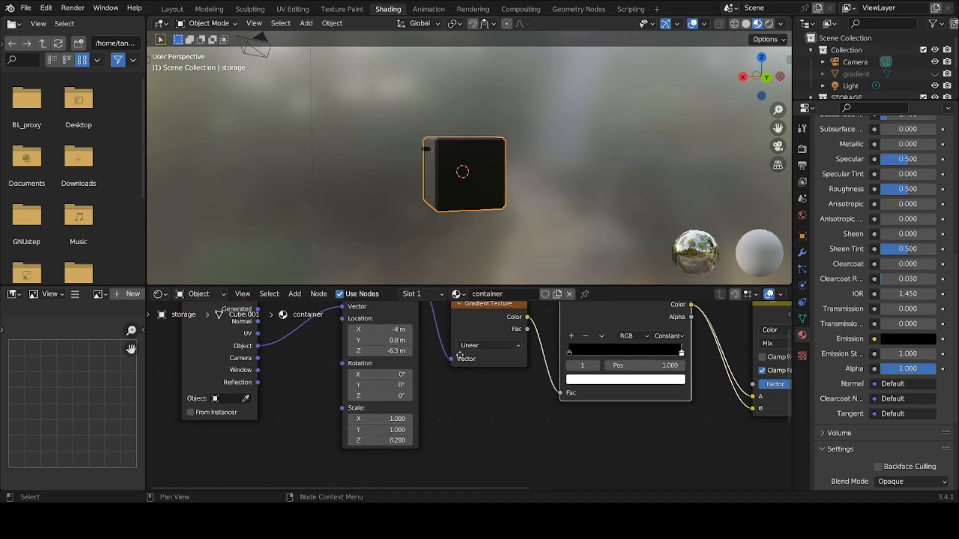
Disconnect the ColorRamp from the Mix node's A and B inputs and connect its Color output to Factor.
middle_drag(461, 353, 392, 386)
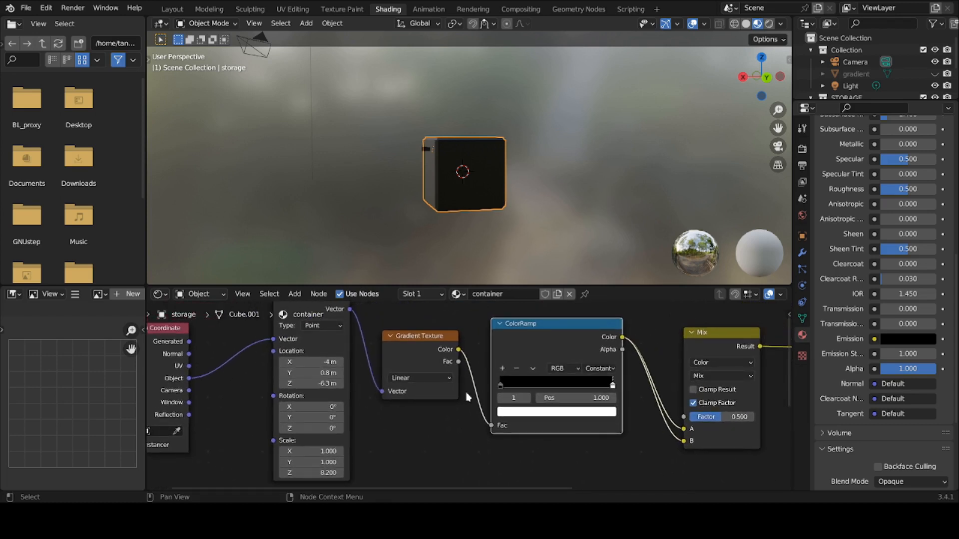
drag(685, 441, 660, 439)
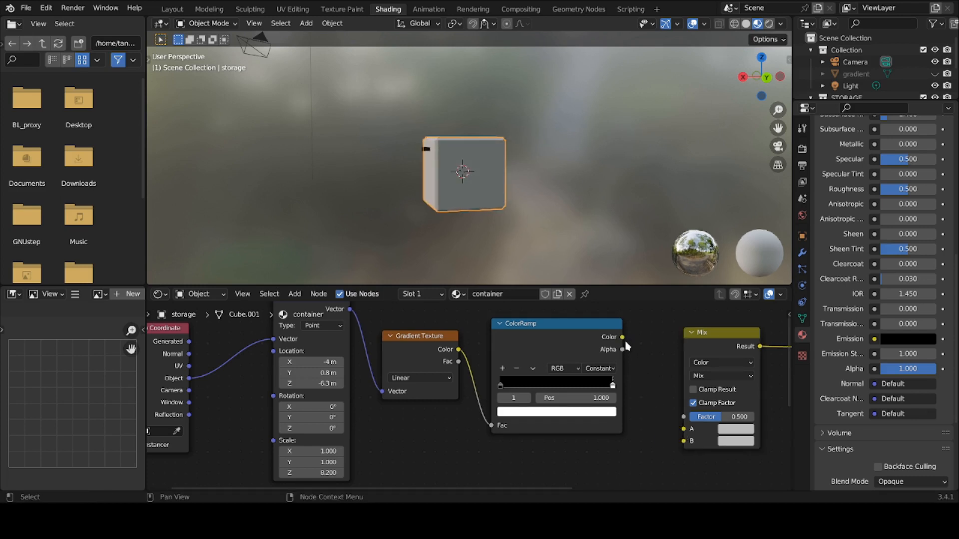
drag(623, 338, 685, 417)
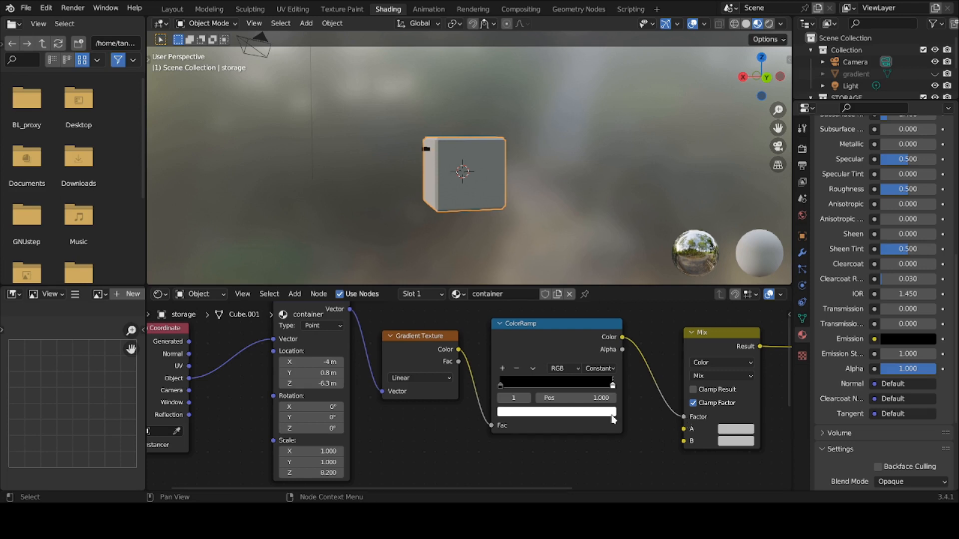
Move the ColorRamp's black stop to about 0.293 and its white stop to about 0.827.
click(500, 388)
drag(499, 387, 533, 388)
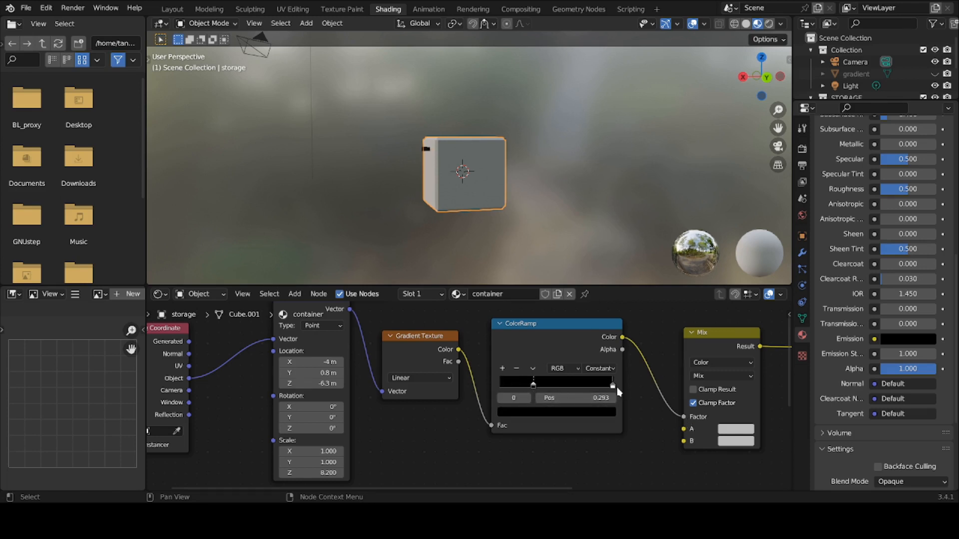
drag(613, 386, 595, 391)
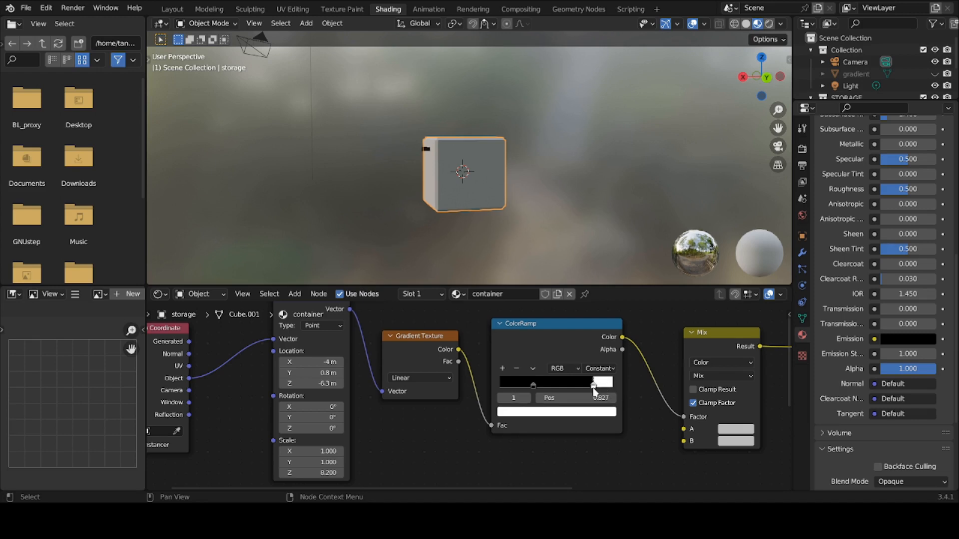
middle_drag(331, 398, 349, 415)
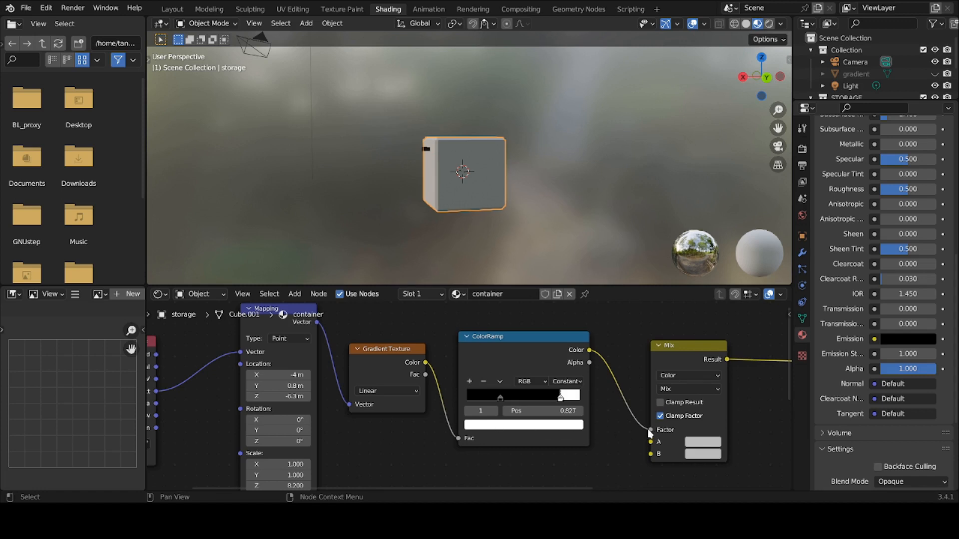
Disconnect the ColorRamp from the Mix node's Factor and connect its Color output to both the A and B inputs.
drag(650, 430, 618, 385)
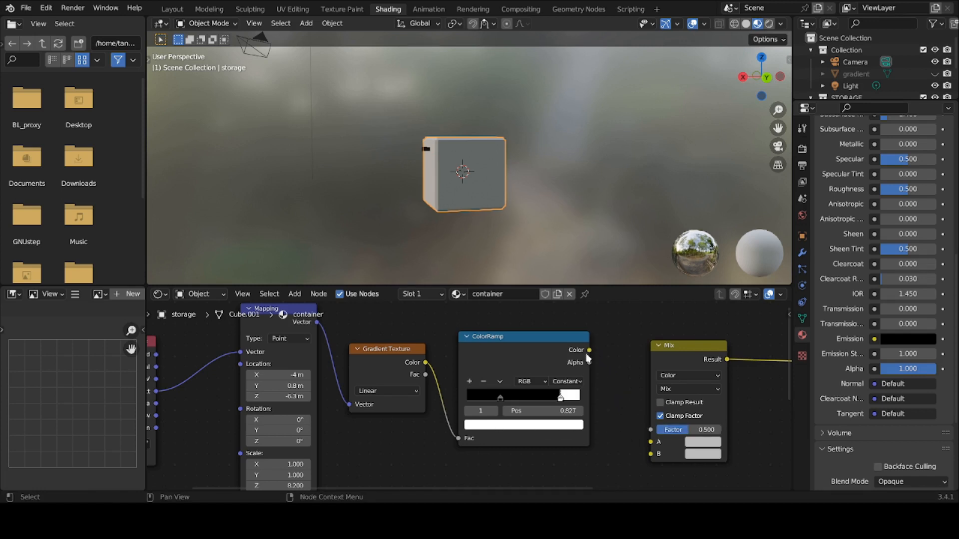
mouse_move(589, 352)
mouse_down()
mouse_move(634, 443)
mouse_move(650, 441)
mouse_up()
drag(590, 351, 650, 454)
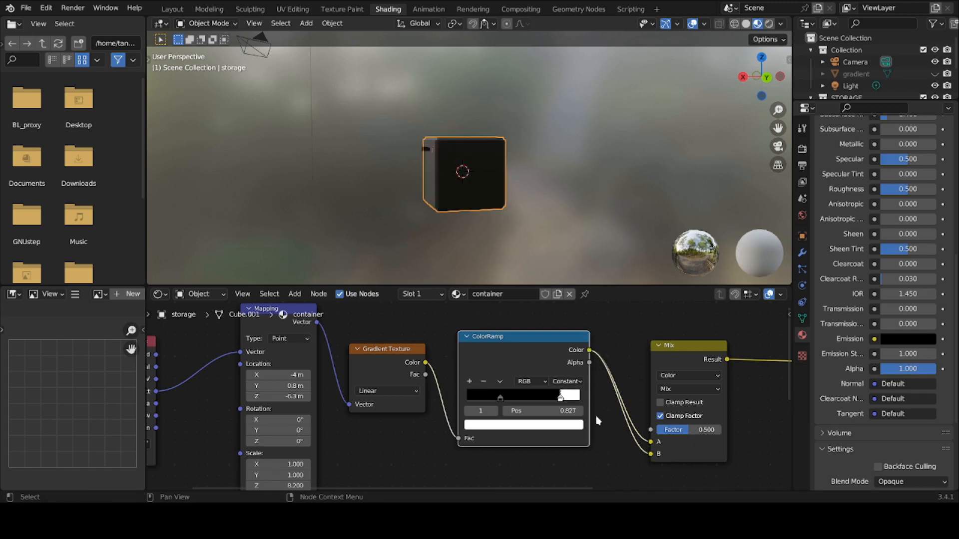
Move the ColorRamp's white stop to about 0.229 and set the Mapping node's X location to -0.3 m.
drag(560, 401, 494, 401)
middle_drag(377, 392, 456, 381)
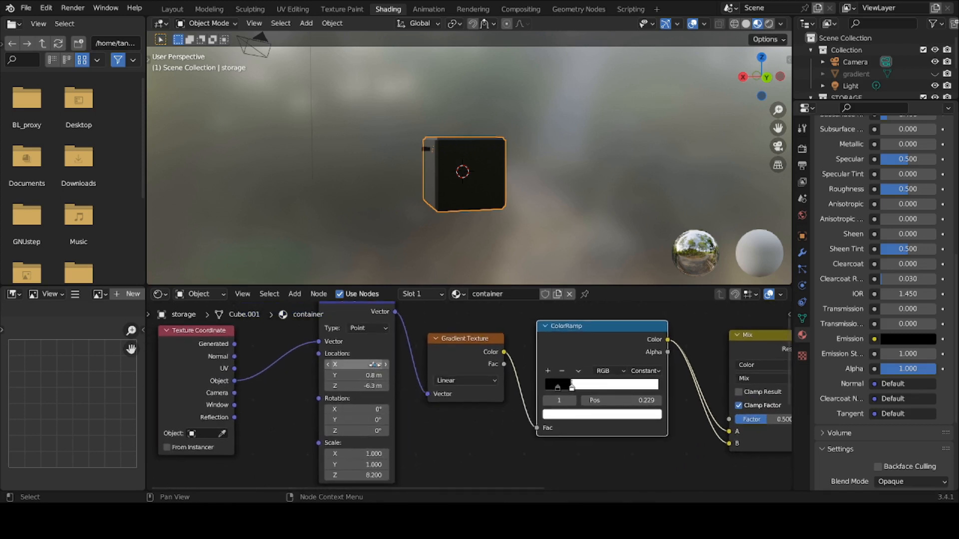
mouse_move(357, 364)
mouse_down()
mouse_move(387, 364)
mouse_move(362, 364)
mouse_up()
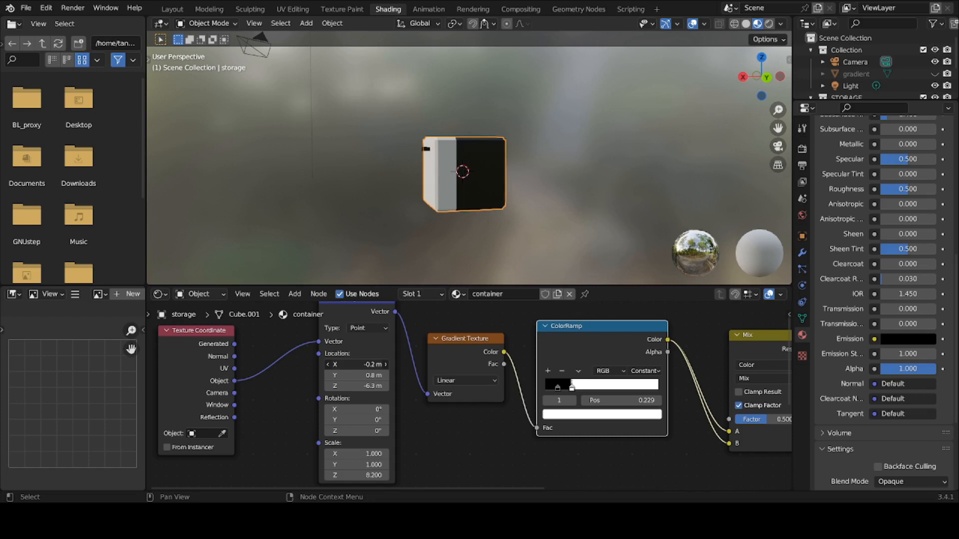
drag(362, 364, 361, 364)
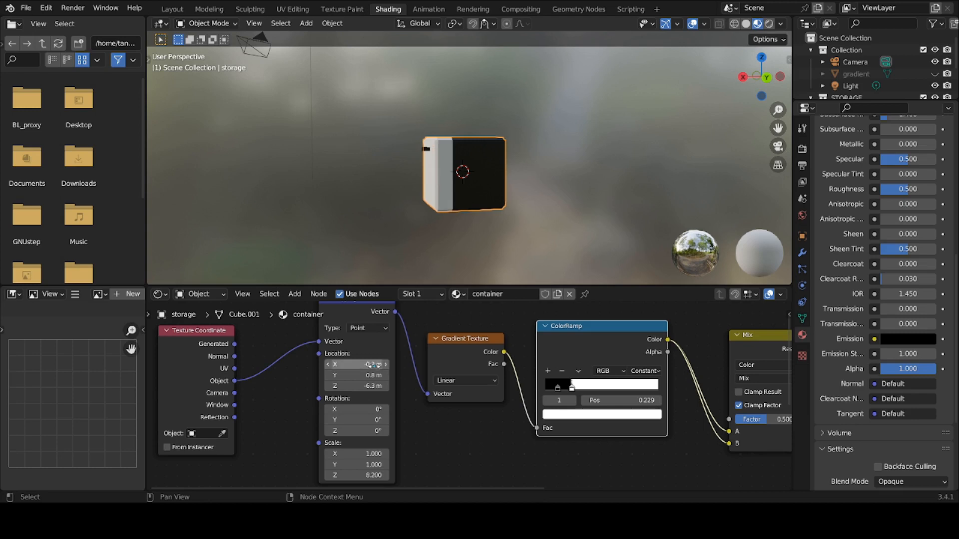
Try the Ease, Cardinal, Linear and B-Spline interpolations on the ColorRamp, ending on Ease.
click(653, 371)
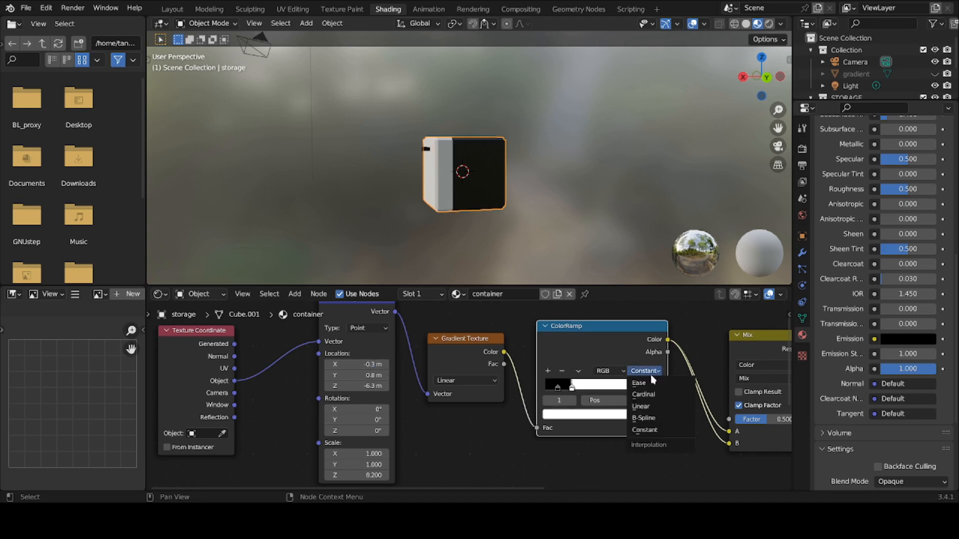
click(652, 382)
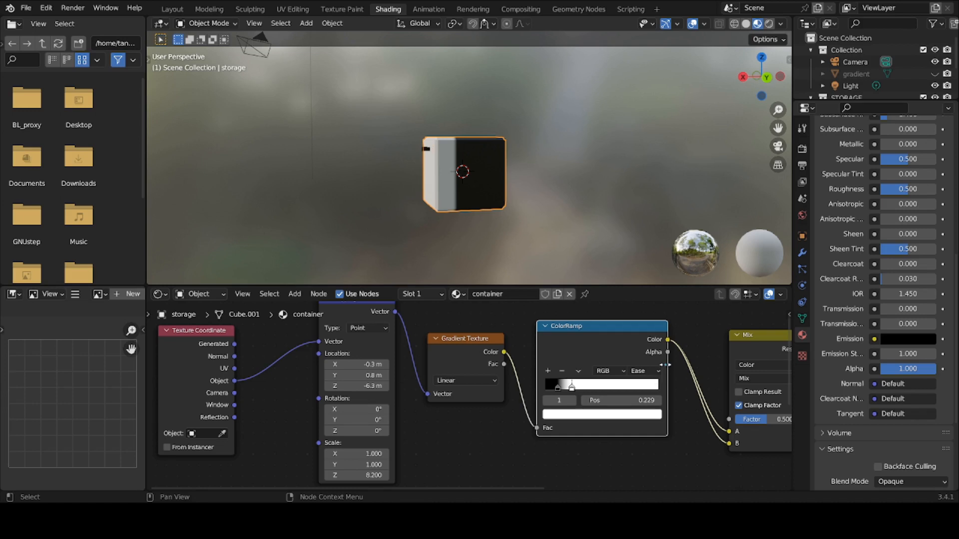
click(652, 372)
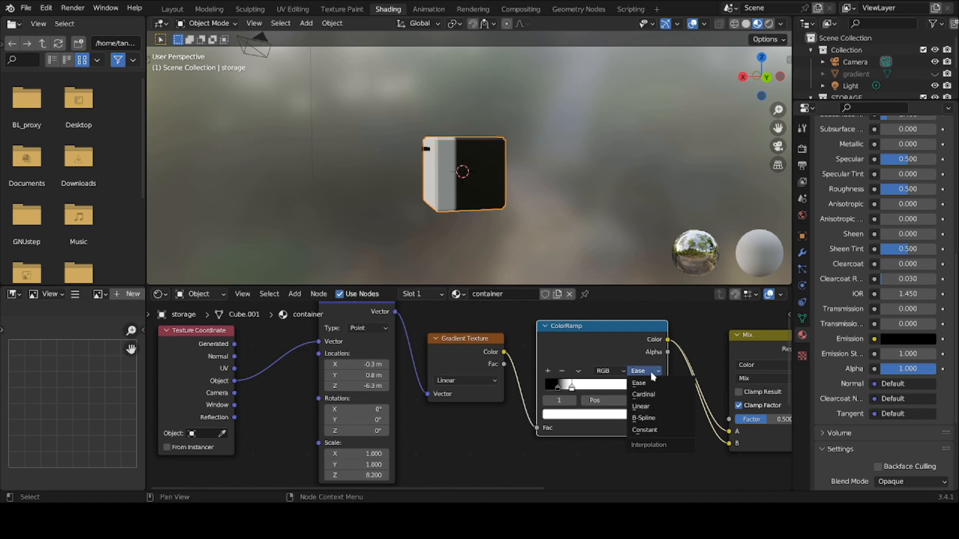
click(649, 394)
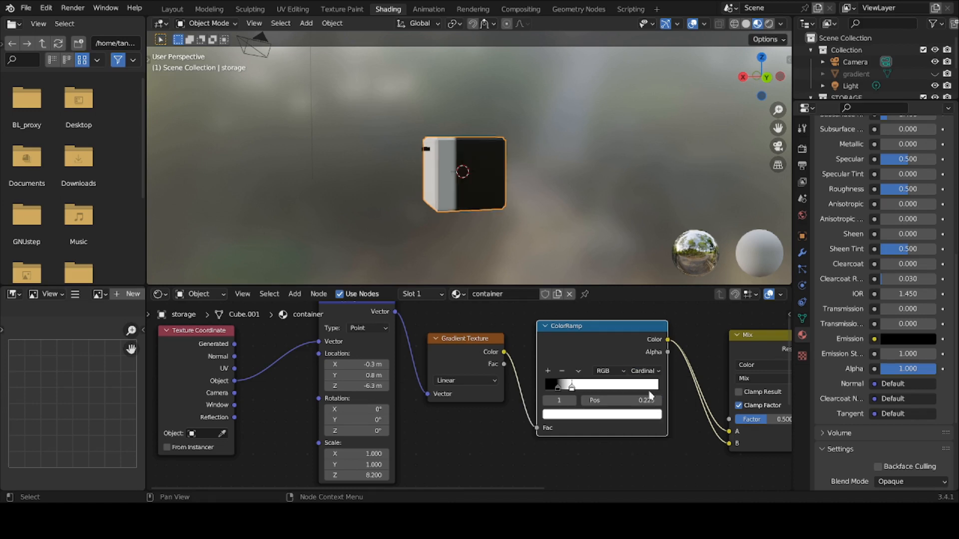
click(652, 372)
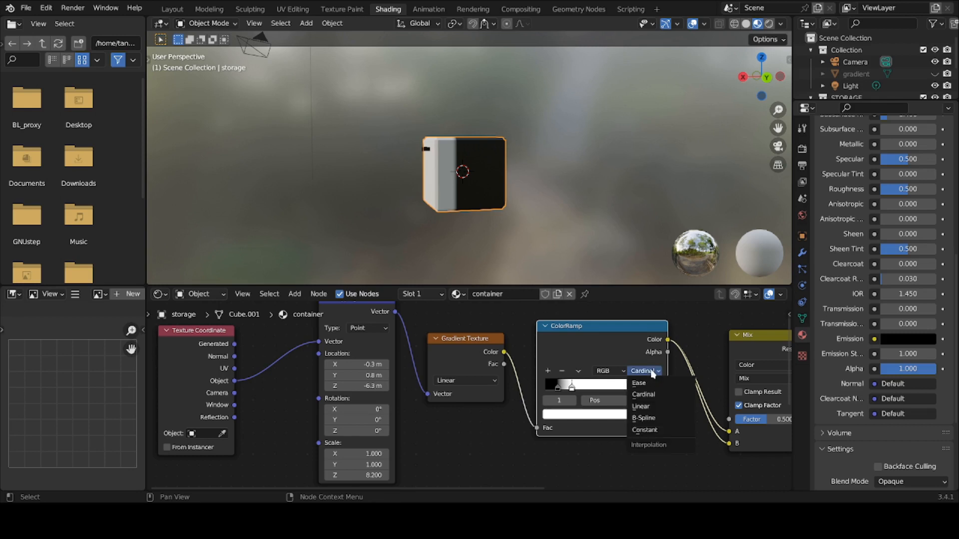
click(649, 407)
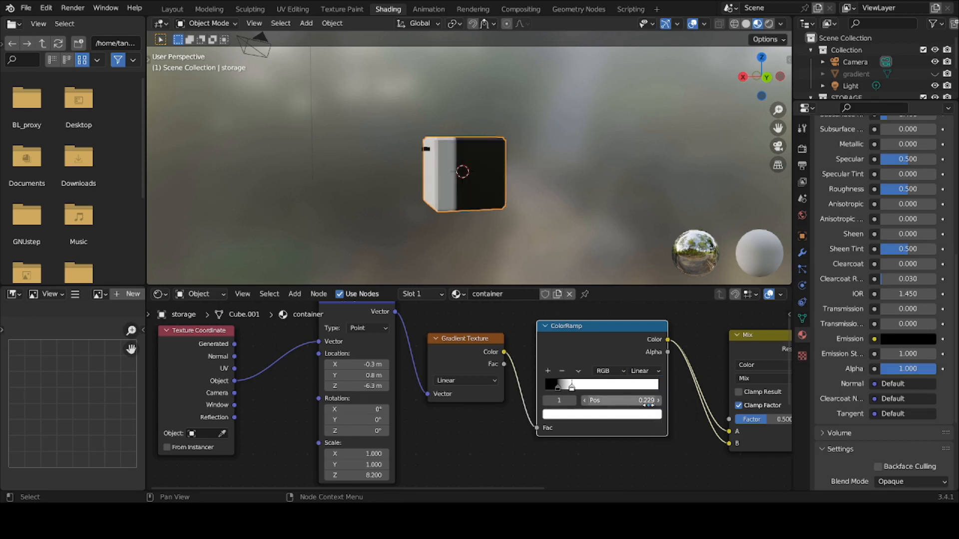
click(646, 372)
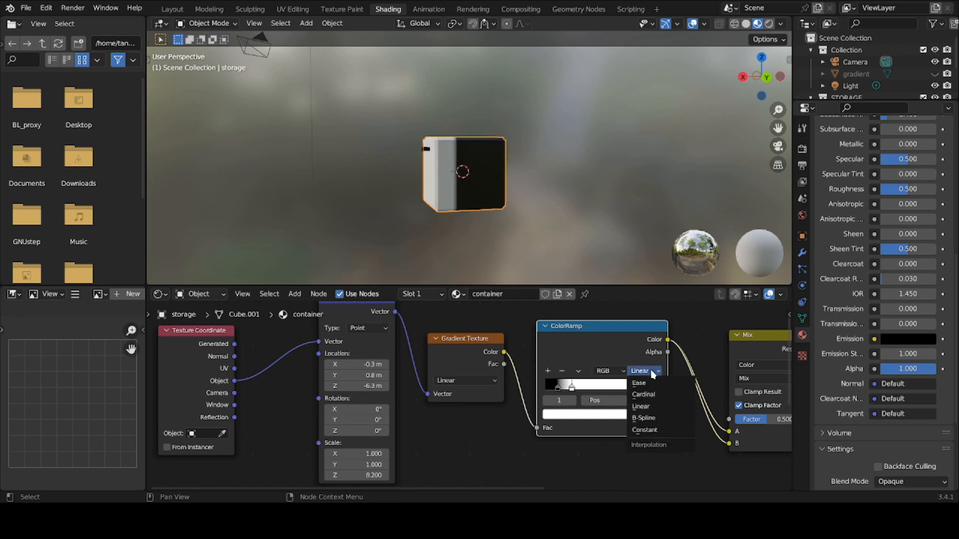
click(648, 419)
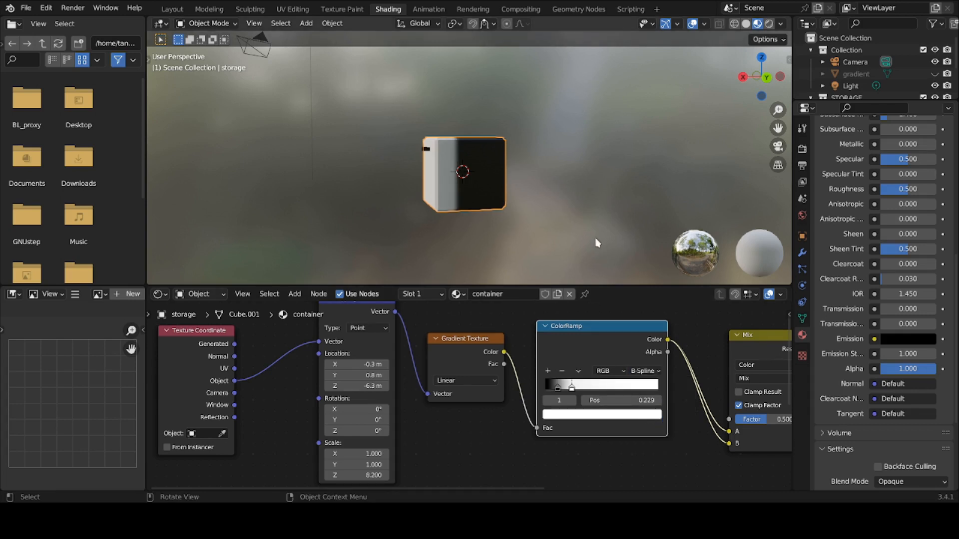
scroll(595, 239, up, 3)
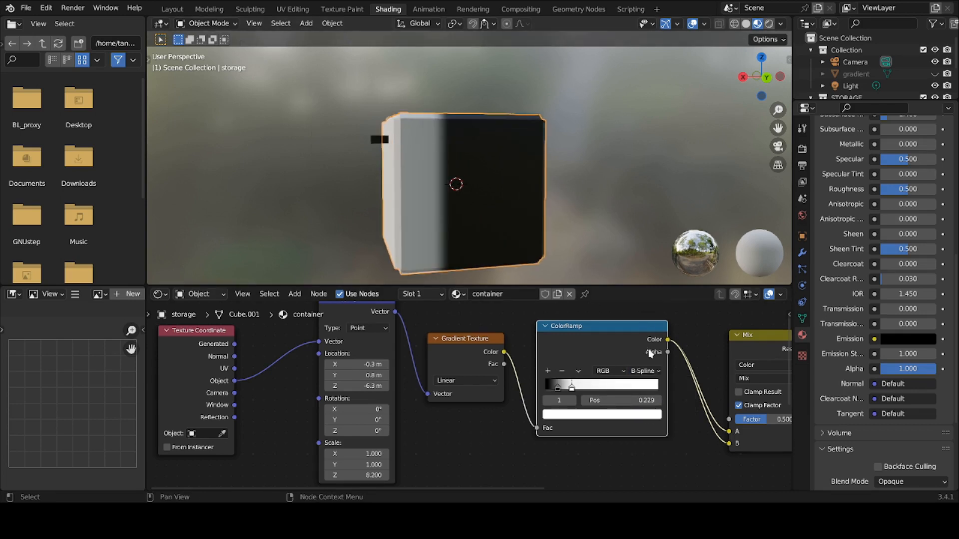
click(647, 371)
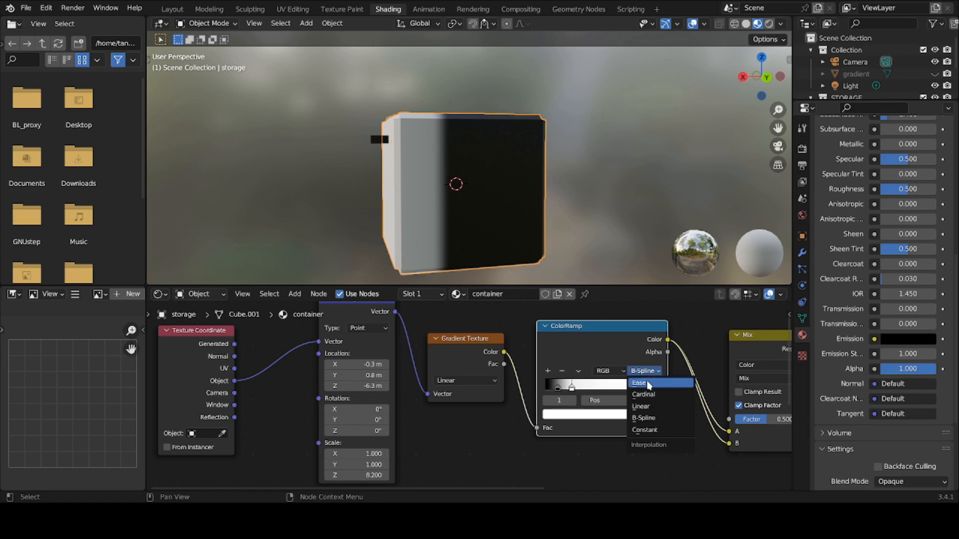
click(648, 383)
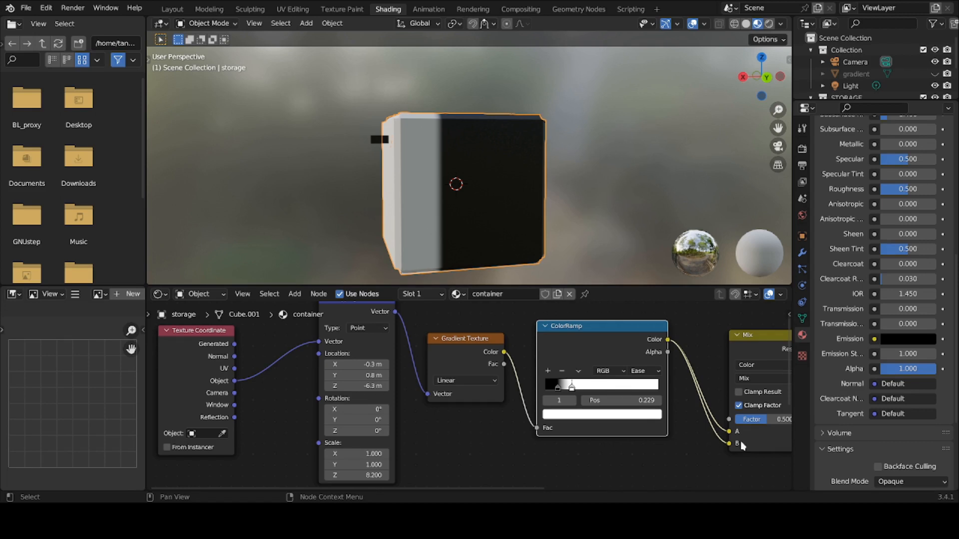
Disconnect the ColorRamp from the Mix node's B input, keeping the link to A, and set the B color to red.
drag(730, 443, 710, 437)
drag(667, 339, 729, 431)
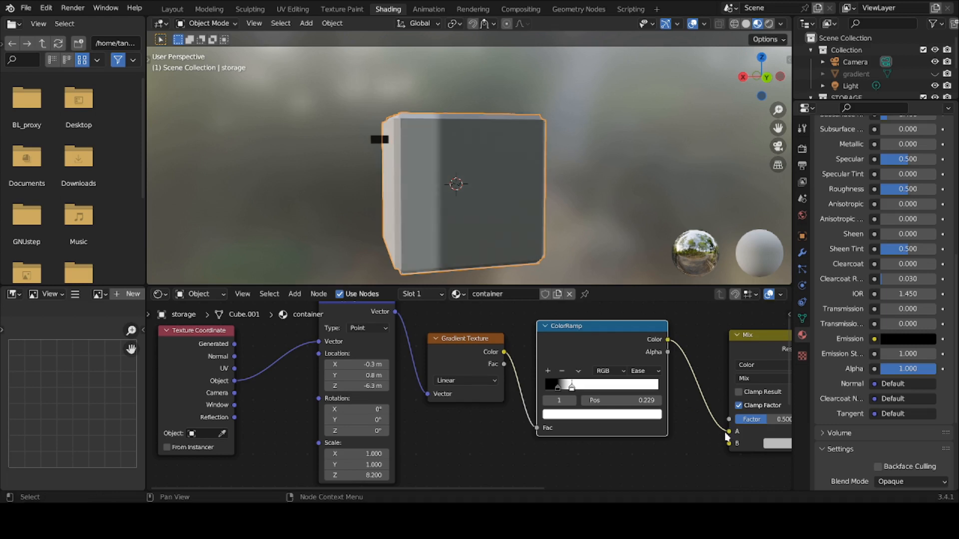
click(783, 445)
middle_drag(772, 355, 656, 345)
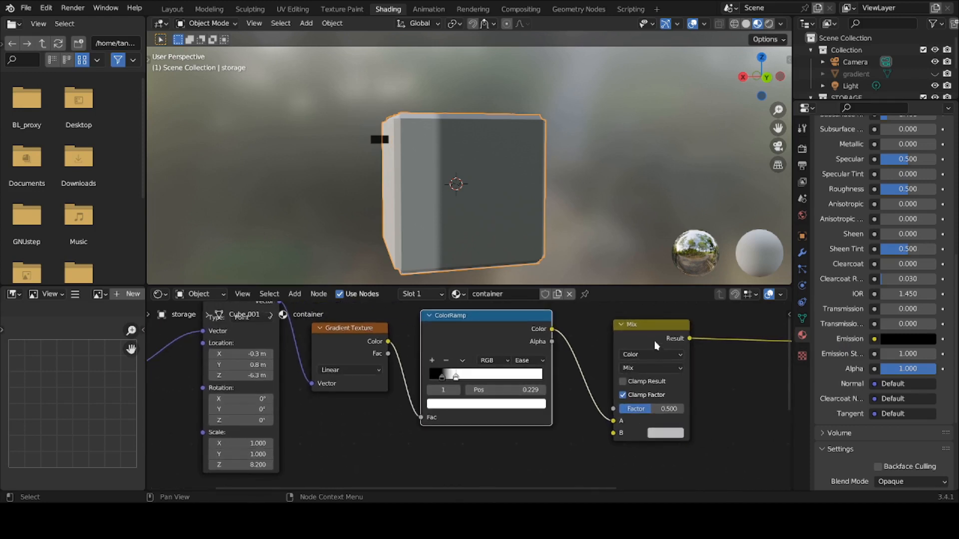
click(671, 435)
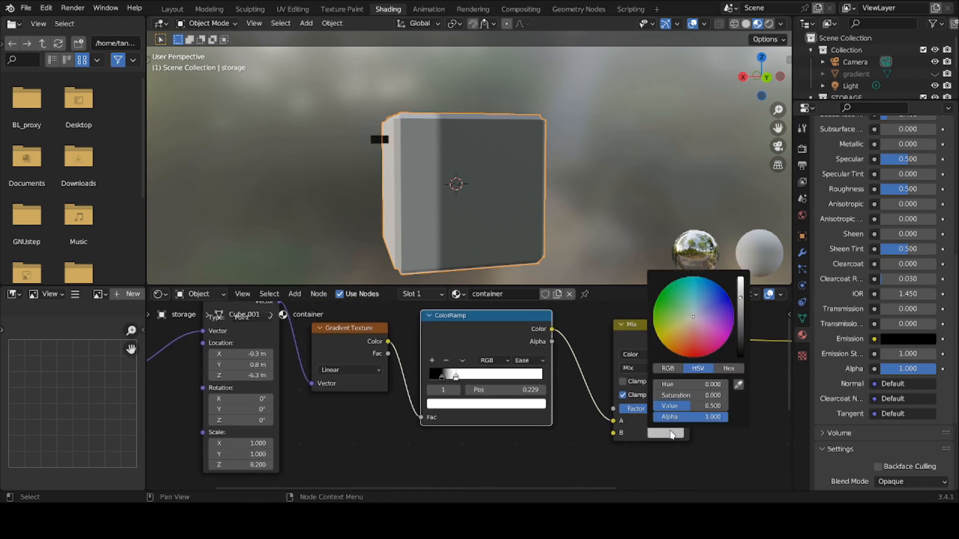
click(689, 352)
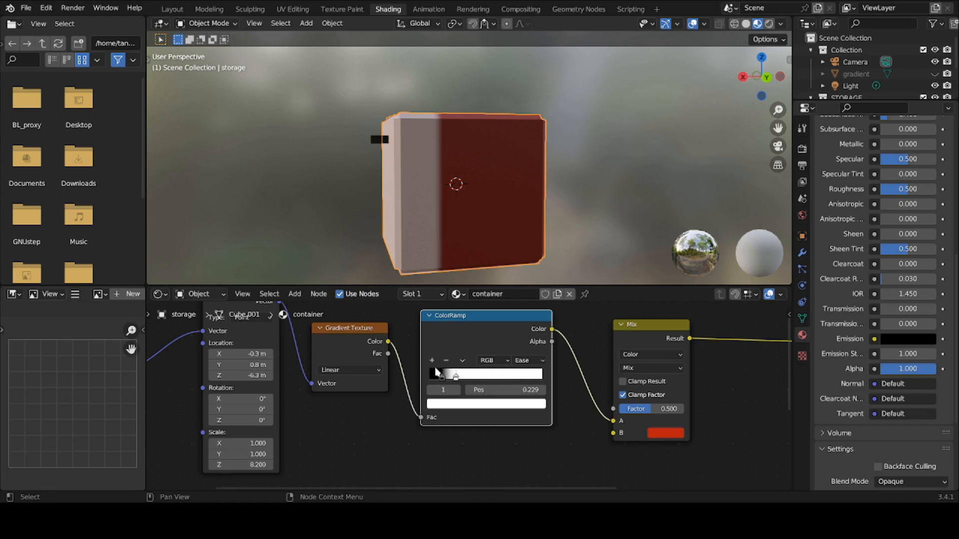
Try different ColorRamp stop positions, ending with the black stop at about 0.143 and the white stop at about 0.177.
middle_drag(438, 372, 479, 377)
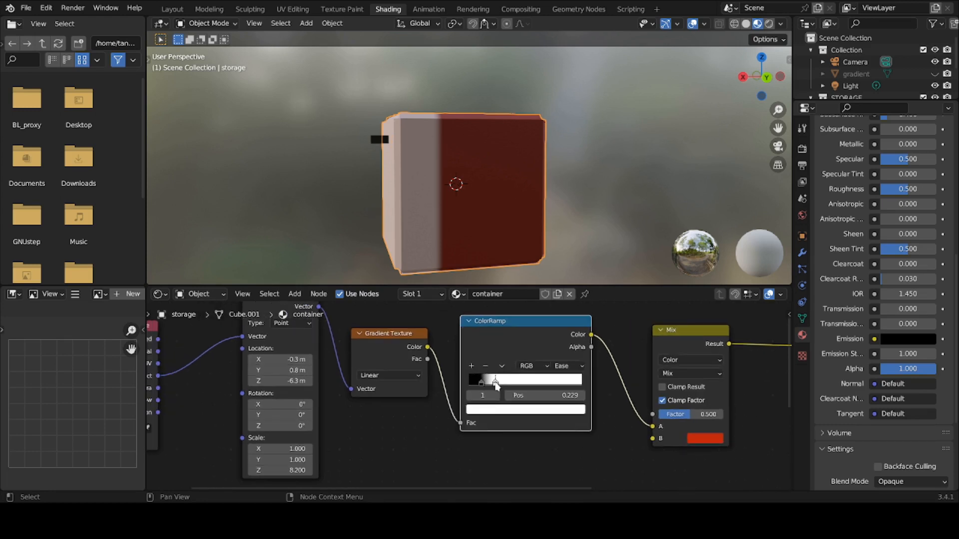
drag(496, 382, 549, 386)
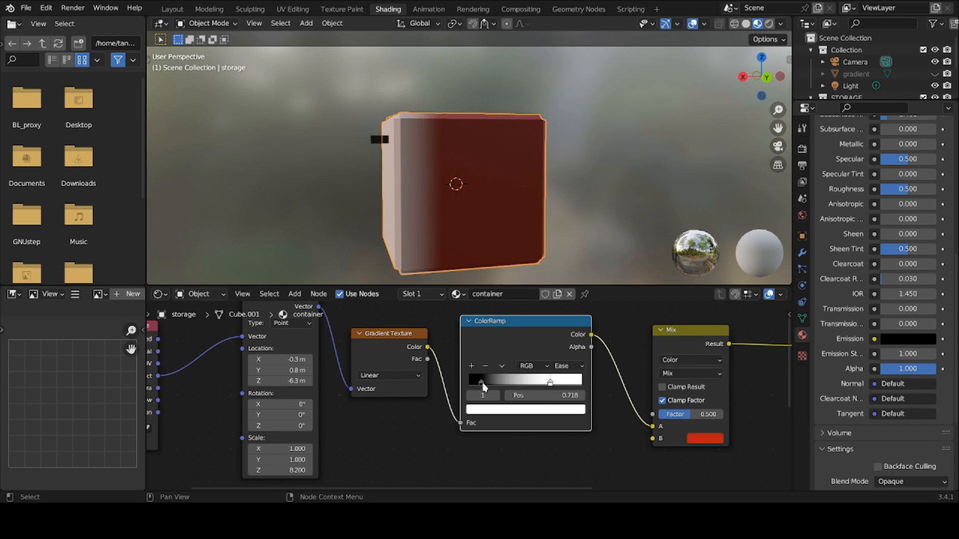
drag(481, 383, 532, 400)
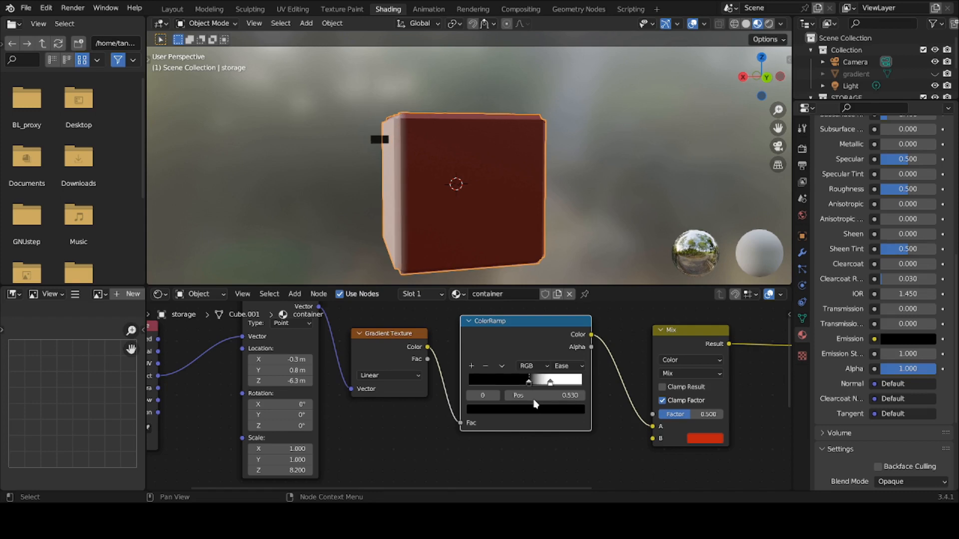
middle_drag(481, 281, 500, 287)
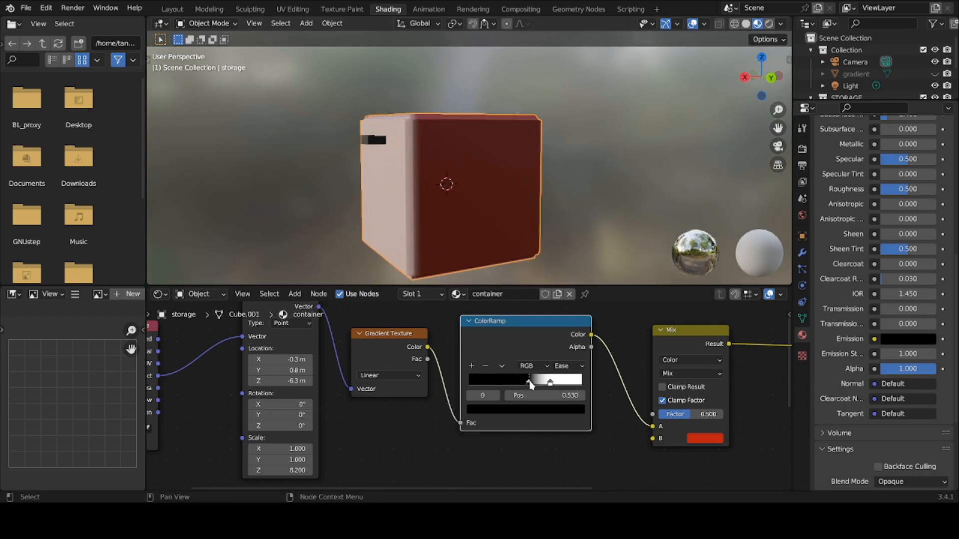
drag(531, 384, 484, 384)
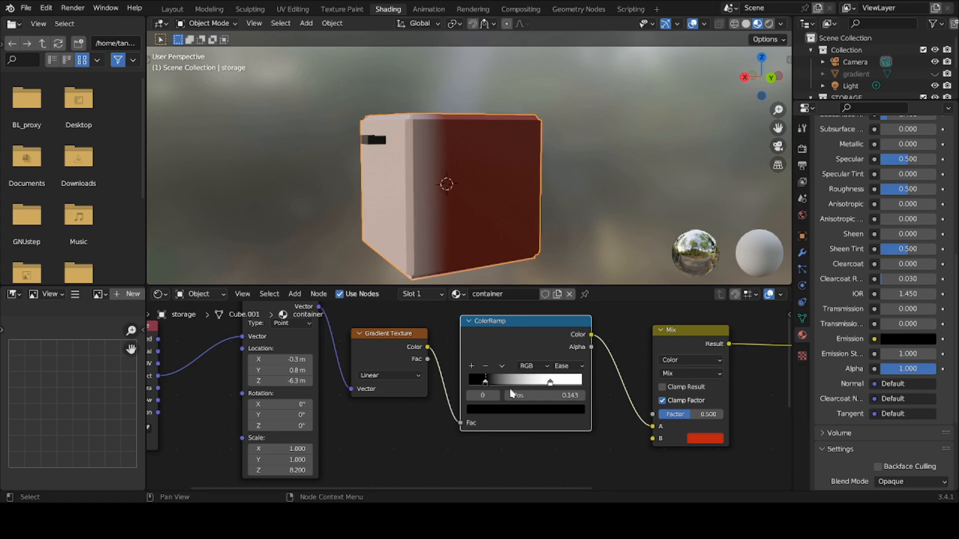
drag(550, 382, 488, 388)
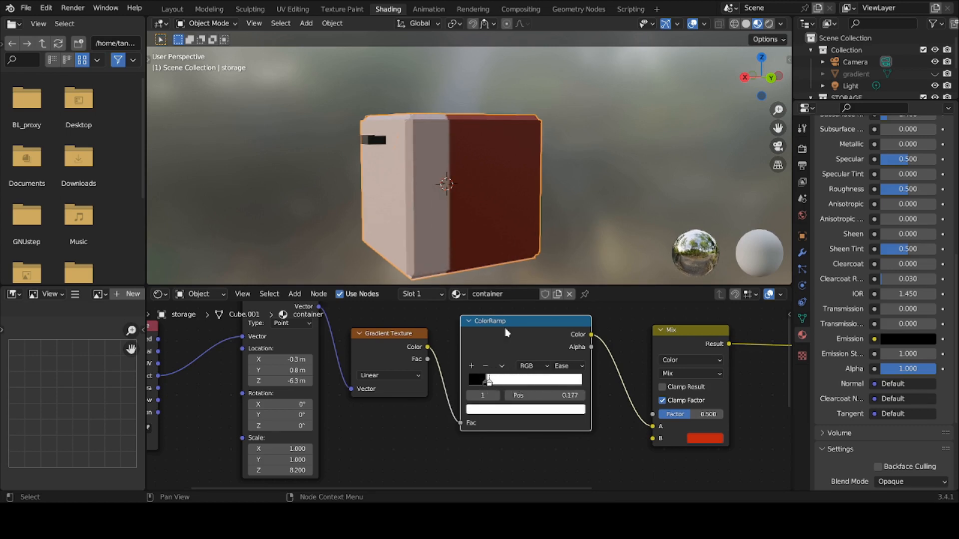
Change the ColorRamp's interpolation from Ease to Constant for a hard color edge on the container.
middle_drag(519, 198, 488, 194)
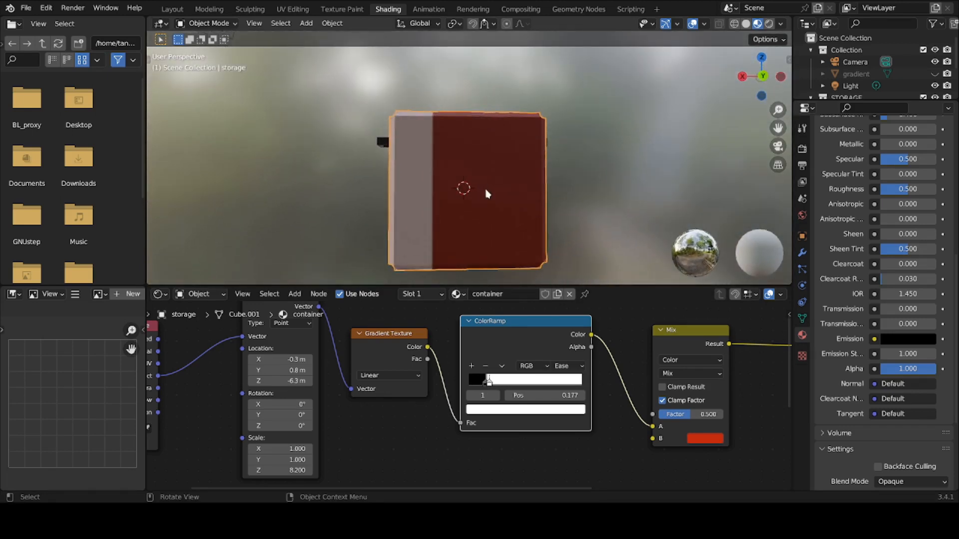
click(562, 367)
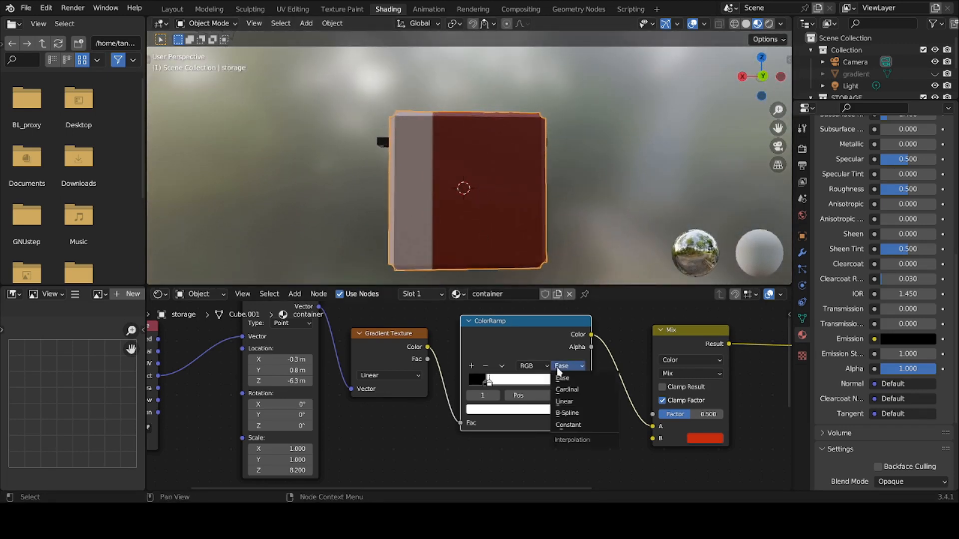
click(567, 425)
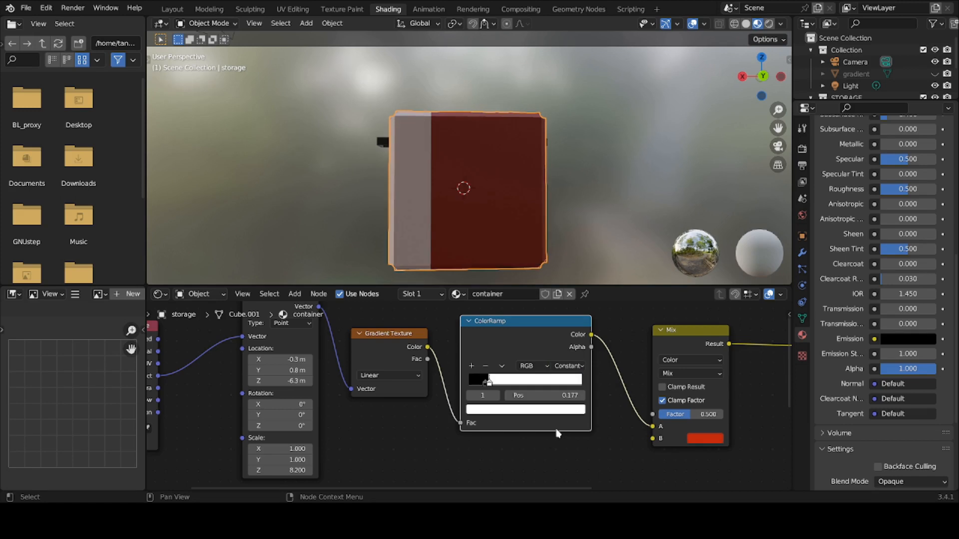
Reposition the ColorRamp's black stop to about 0.188 and its white stop to about 0.244.
middle_drag(460, 246, 520, 252)
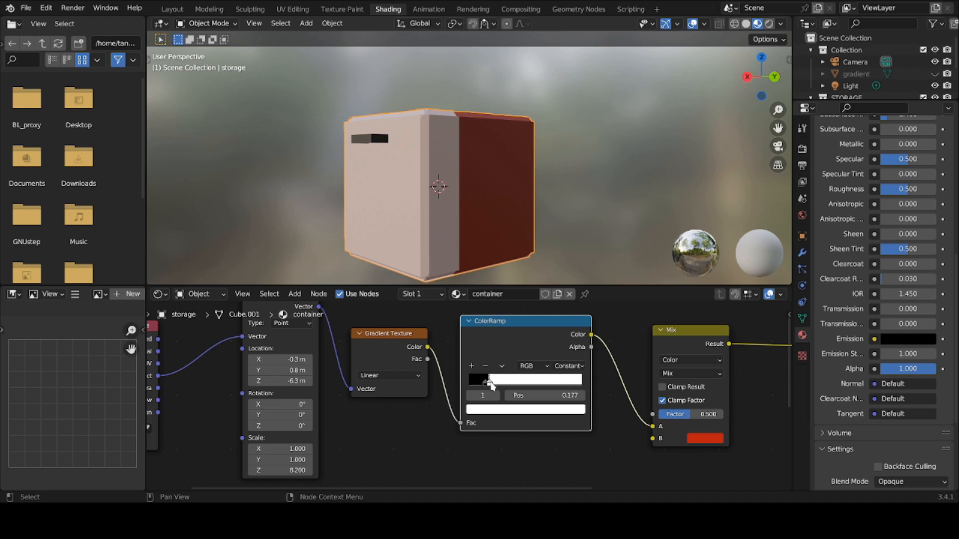
drag(491, 385, 593, 392)
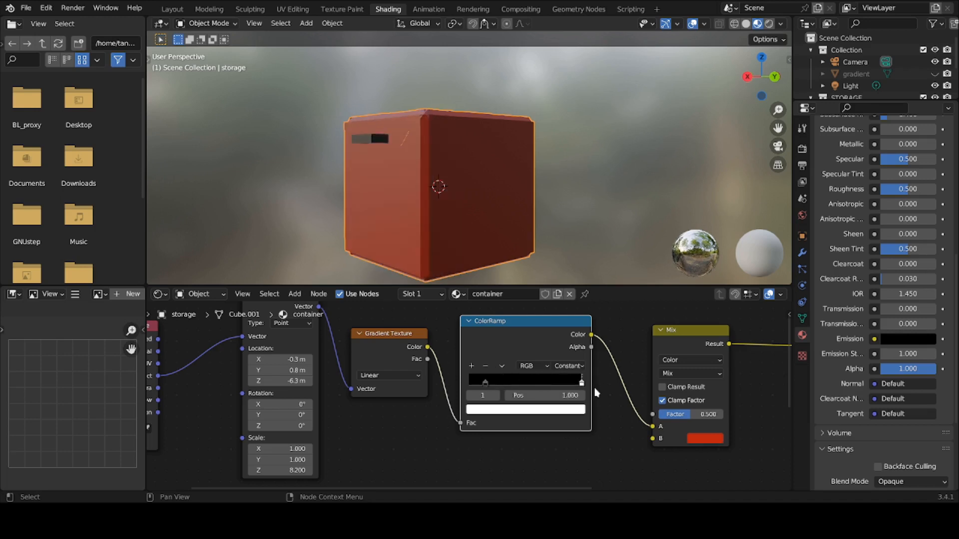
mouse_move(487, 385)
mouse_down()
mouse_move(588, 387)
mouse_move(552, 394)
mouse_move(490, 384)
mouse_up()
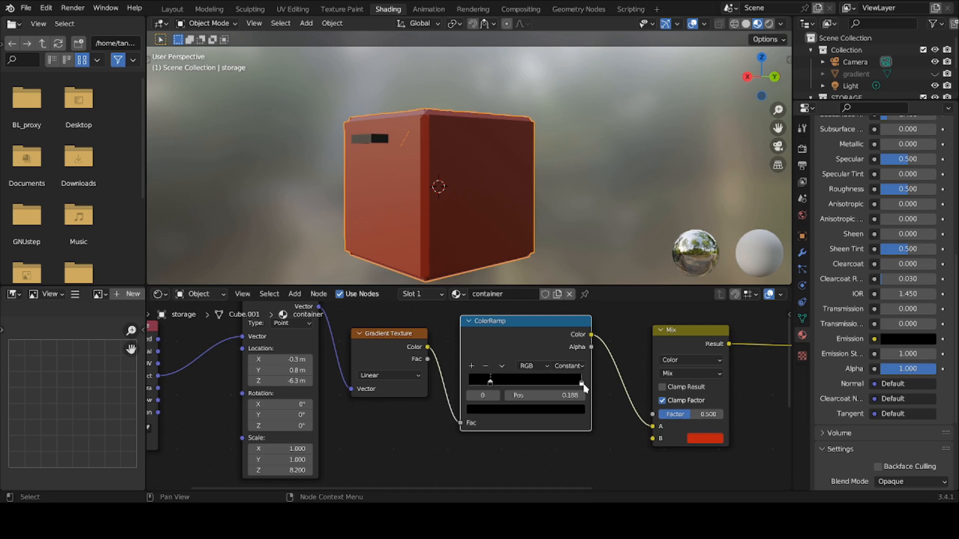
drag(582, 384, 494, 393)
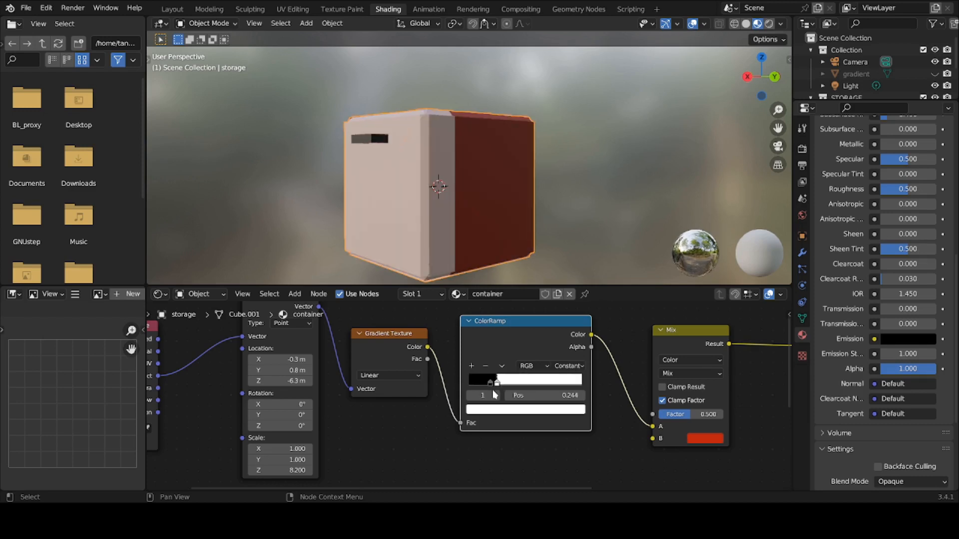
Change the Mix node's B color to a dark yellow and check it on the container's sides.
click(705, 444)
click(709, 340)
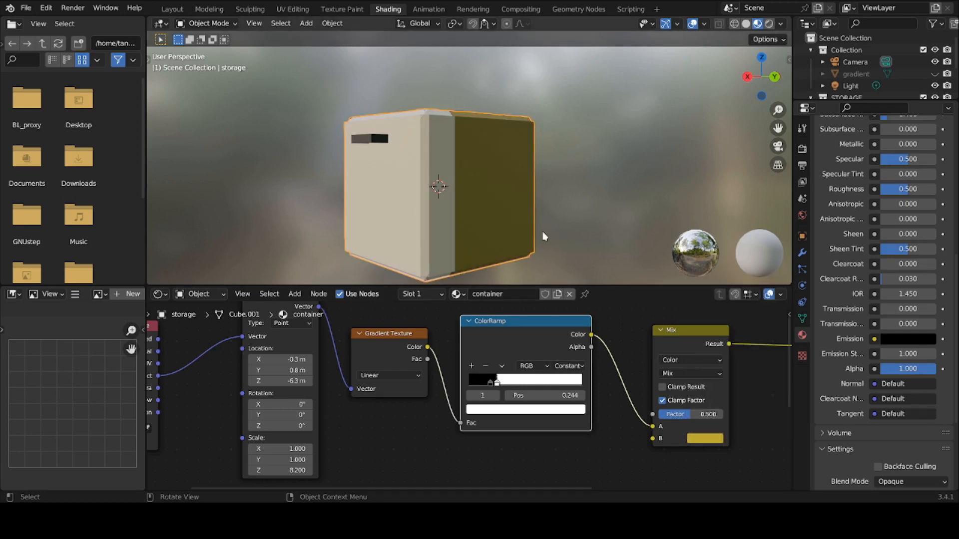
middle_drag(544, 237, 472, 248)
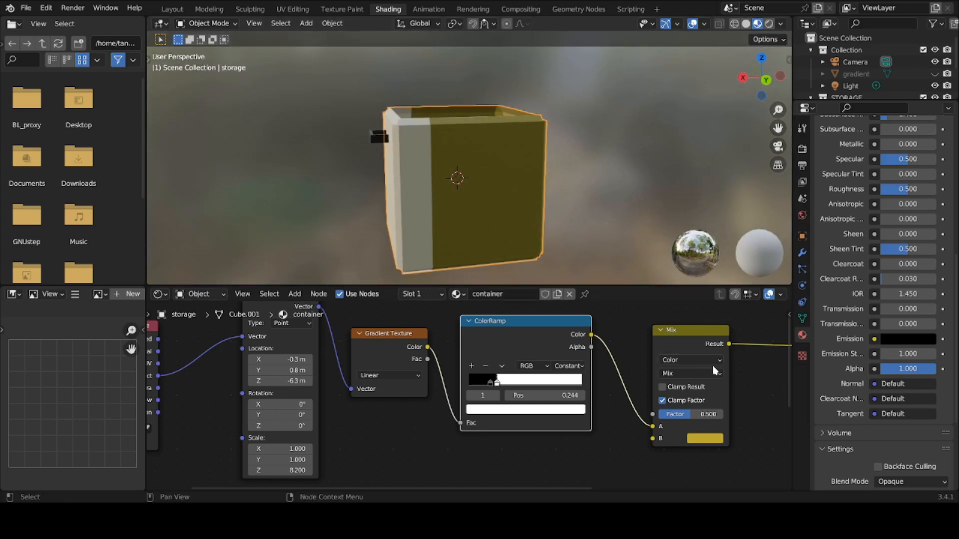
Enable Clamp Result on the Mix node and move the ColorRamp's white stop to 0.511, shifting the ColorRamp node slightly.
click(663, 386)
drag(497, 382, 527, 384)
key(g)
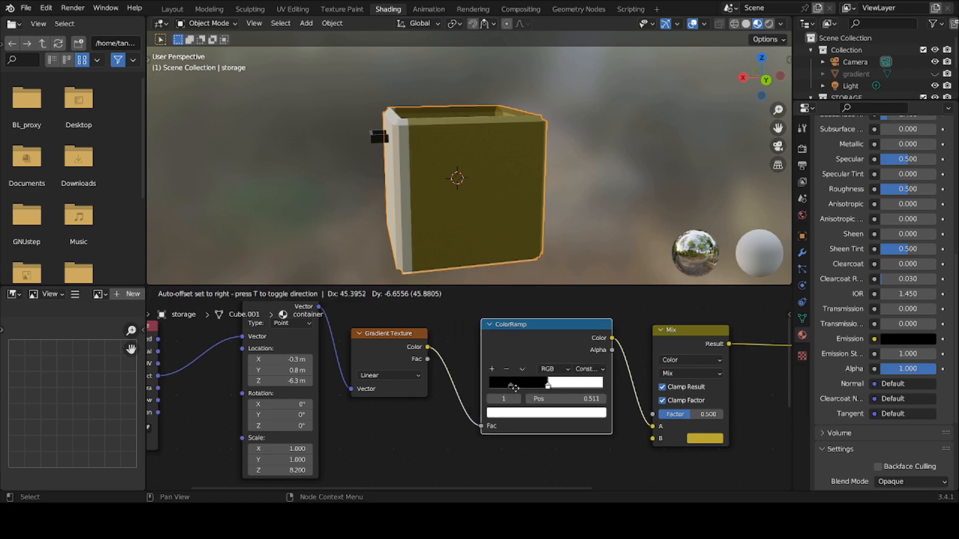
click(513, 387)
Move the ColorRamp's black stop to 0.184 and lighten its color to a very dark grey.
click(509, 382)
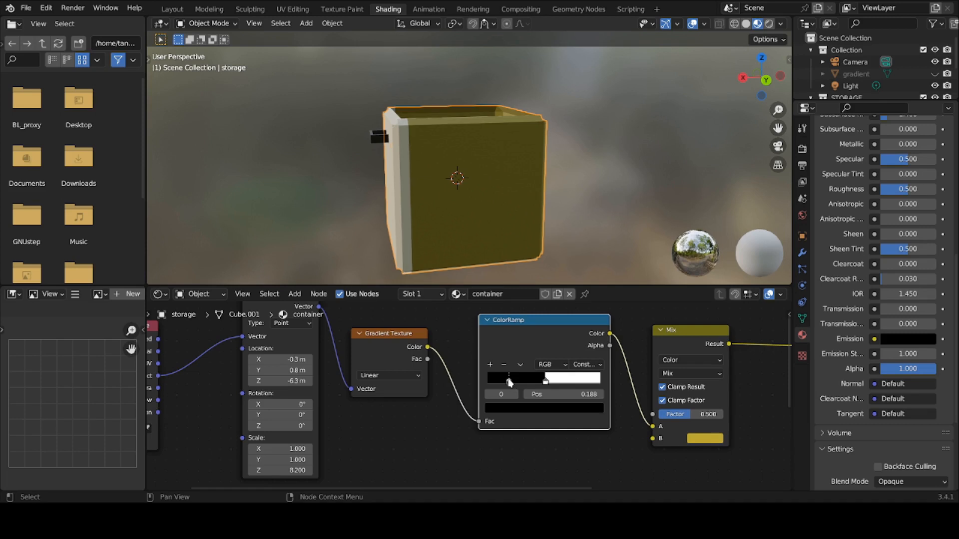
mouse_move(509, 382)
mouse_down()
mouse_move(545, 385)
mouse_move(501, 391)
mouse_move(516, 391)
mouse_up()
click(546, 382)
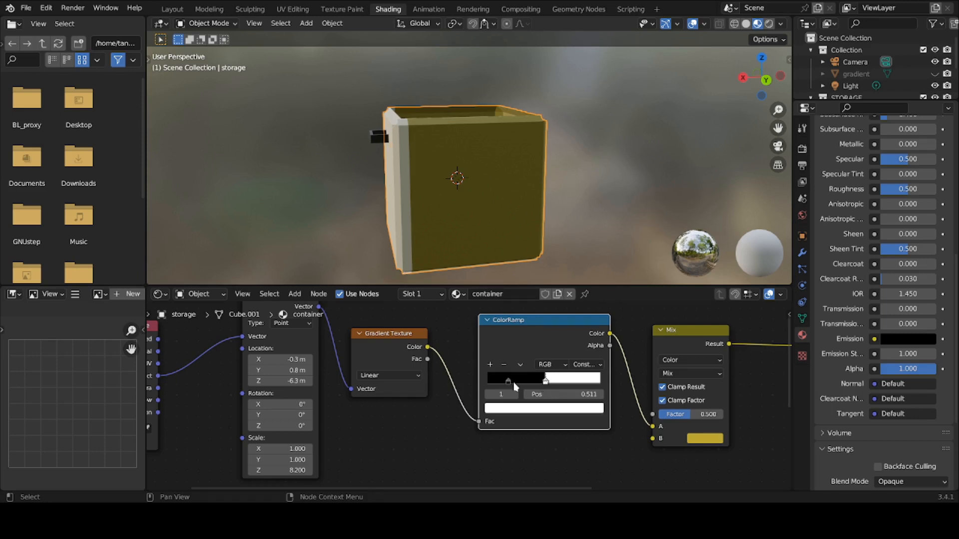
click(518, 409)
click(508, 381)
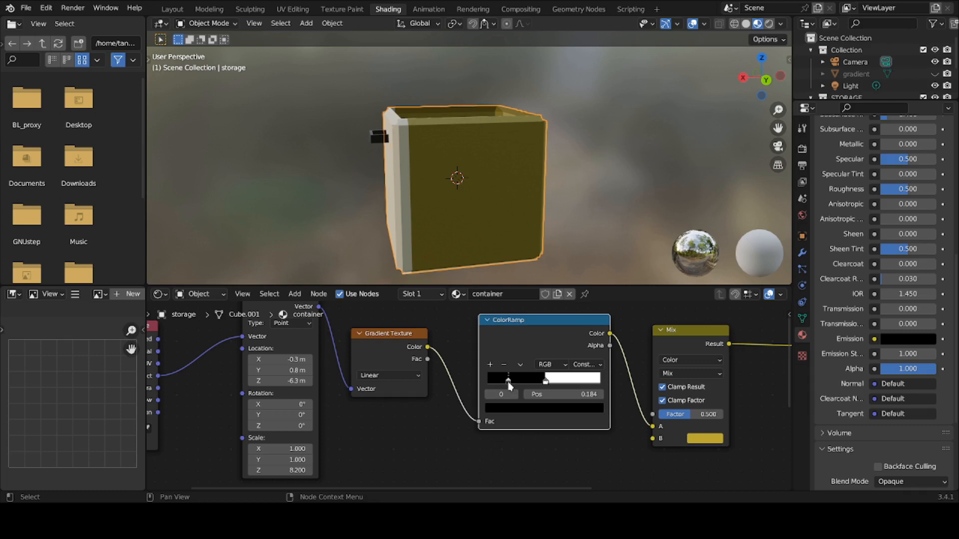
click(513, 407)
drag(578, 330, 577, 257)
drag(578, 259, 577, 326)
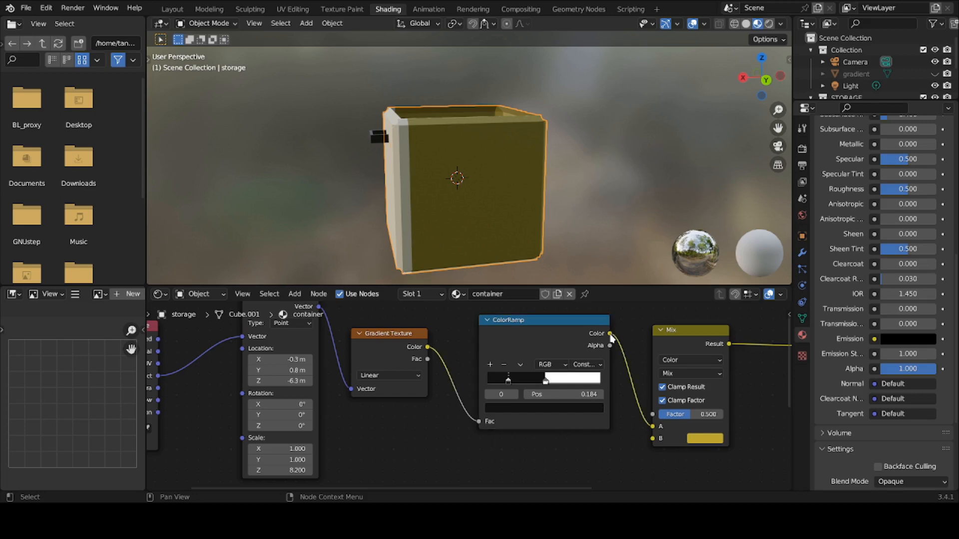
Rewire the ColorRamp's Color output to the Mix node's Factor, leaving the A and B inputs unconnected.
drag(610, 334, 656, 446)
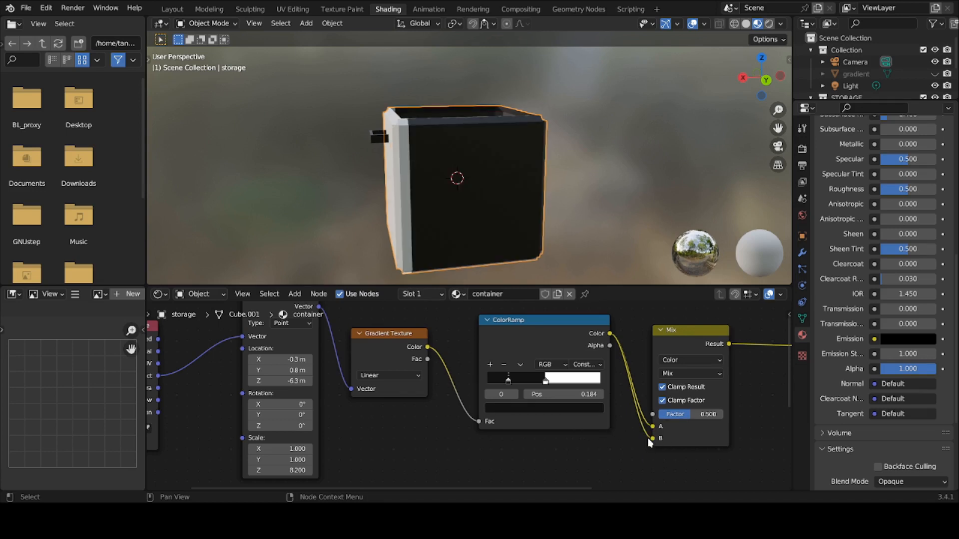
mouse_move(651, 439)
mouse_down()
mouse_move(635, 446)
mouse_move(641, 436)
mouse_up()
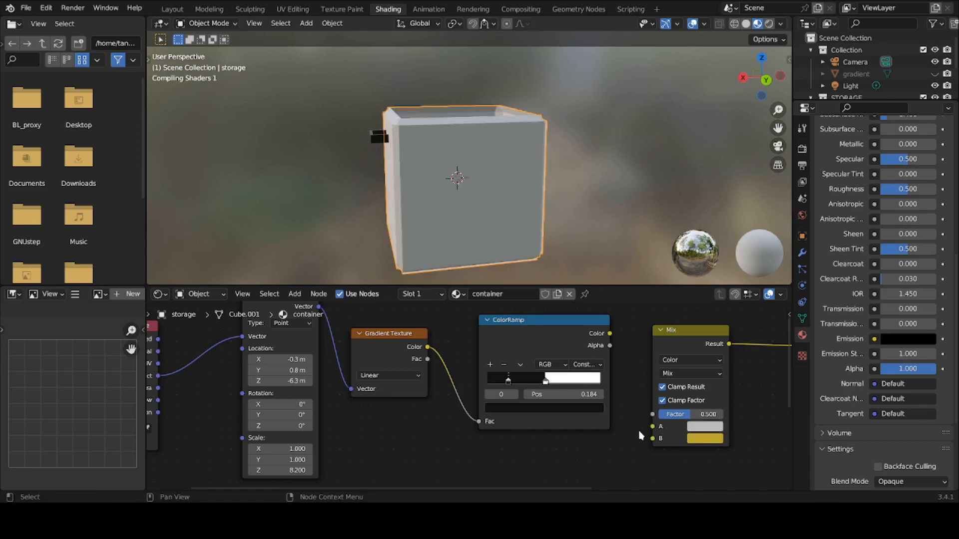
drag(613, 335, 653, 415)
click(607, 330)
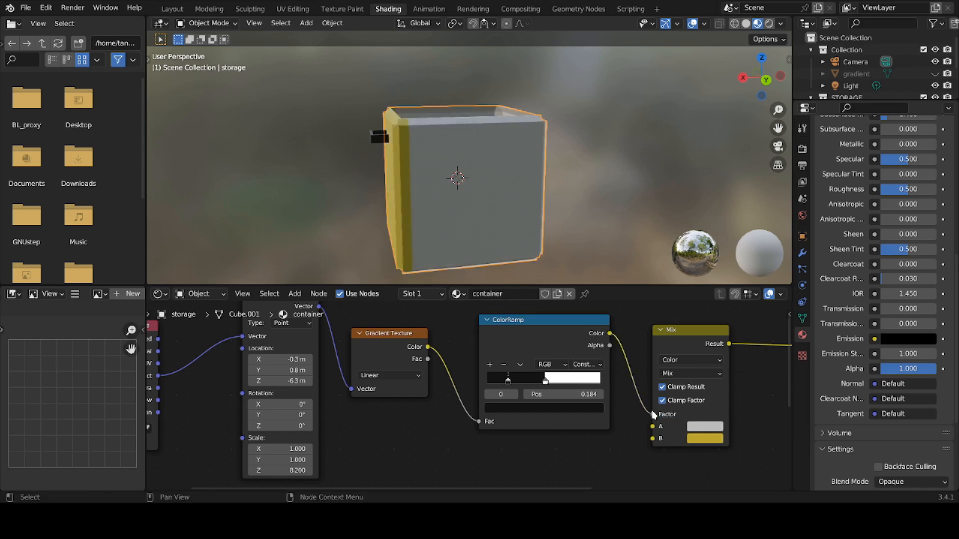
Set the Mapping node's X location to 0.6 m and its X rotation to 0°.
middle_drag(547, 208, 448, 212)
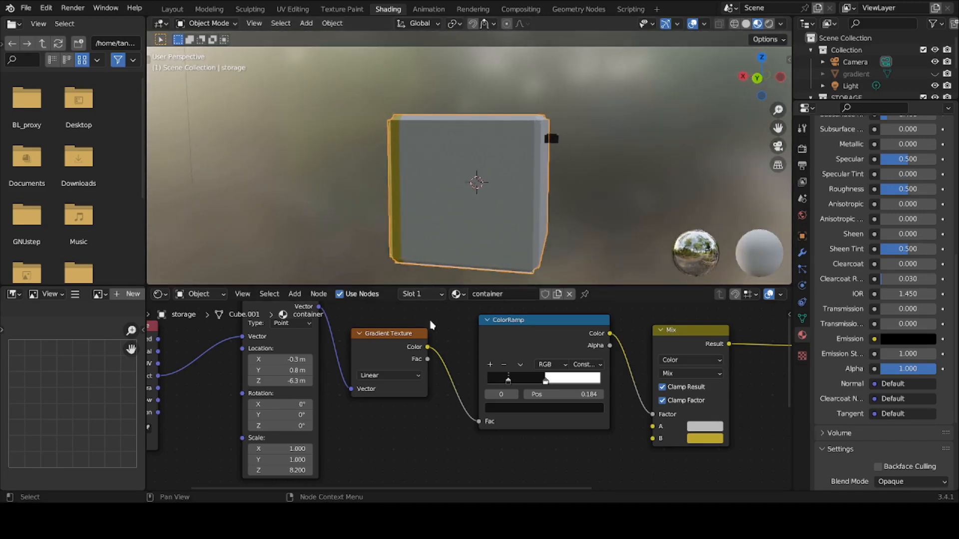
middle_drag(430, 325, 526, 319)
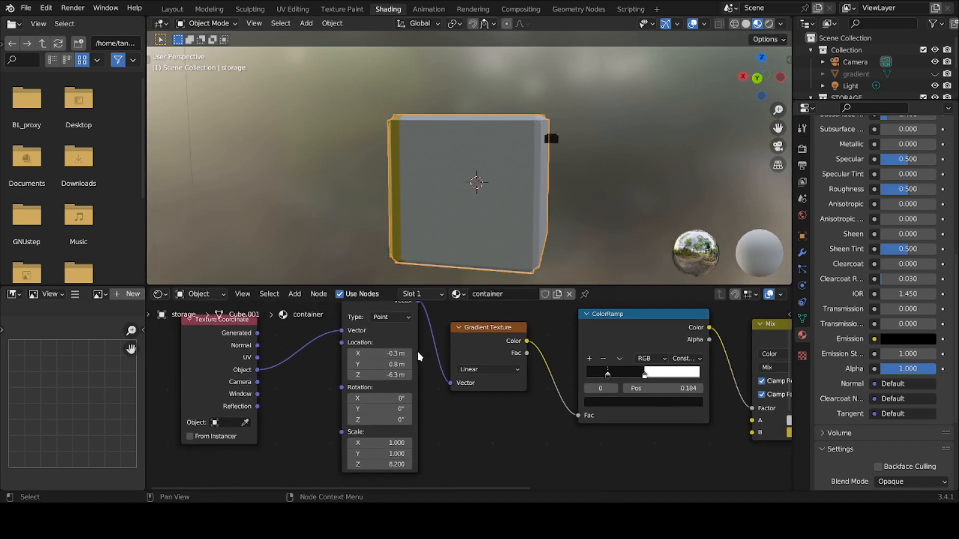
middle_drag(395, 352, 382, 374)
drag(380, 371, 422, 371)
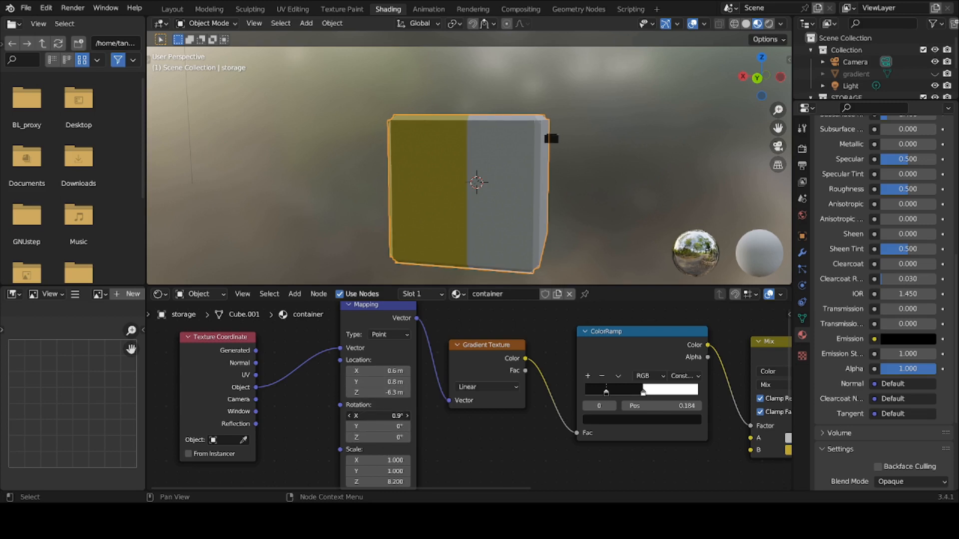
click(386, 416)
text(0)
key(Return)
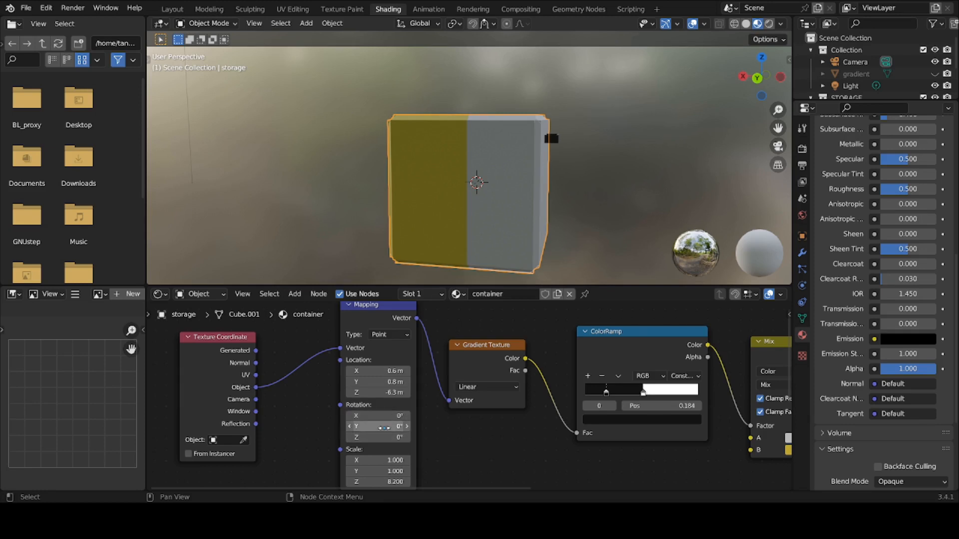
Set the Mapping node's Z rotation to -0.9° and its Y rotation to 95° to turn the color split horizontal.
mouse_move(384, 437)
mouse_down()
mouse_move(406, 438)
mouse_move(379, 437)
mouse_up()
drag(372, 426, 394, 426)
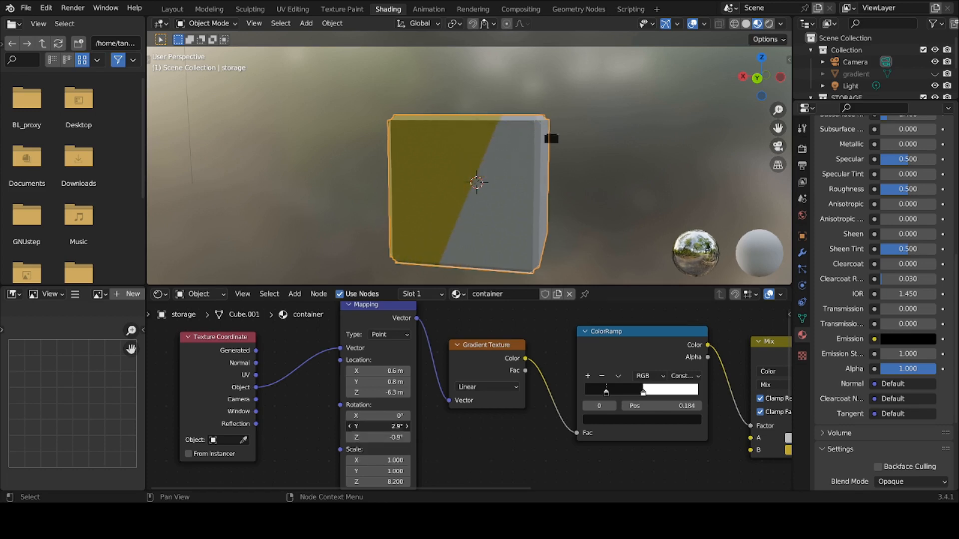
click(371, 426)
text(95)
key(Return)
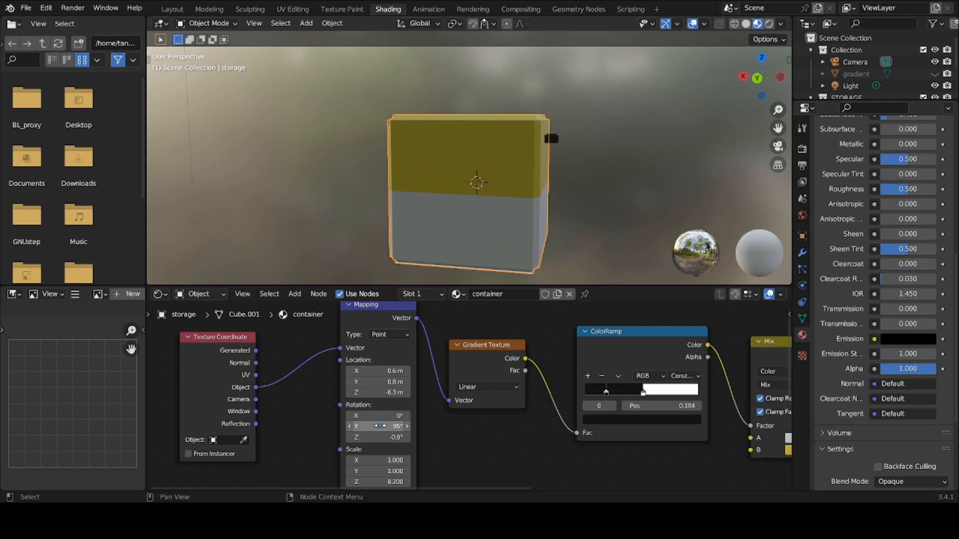
click(370, 427)
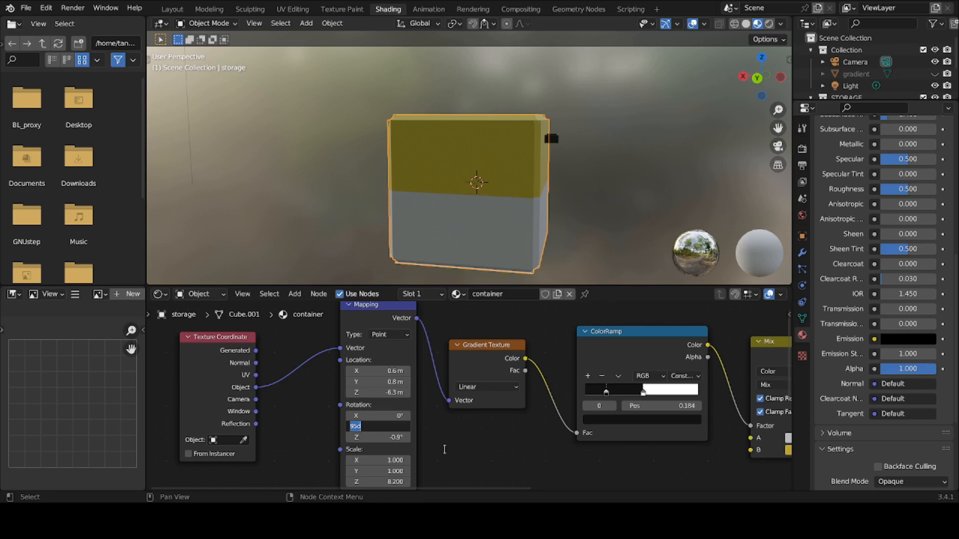
key(Return)
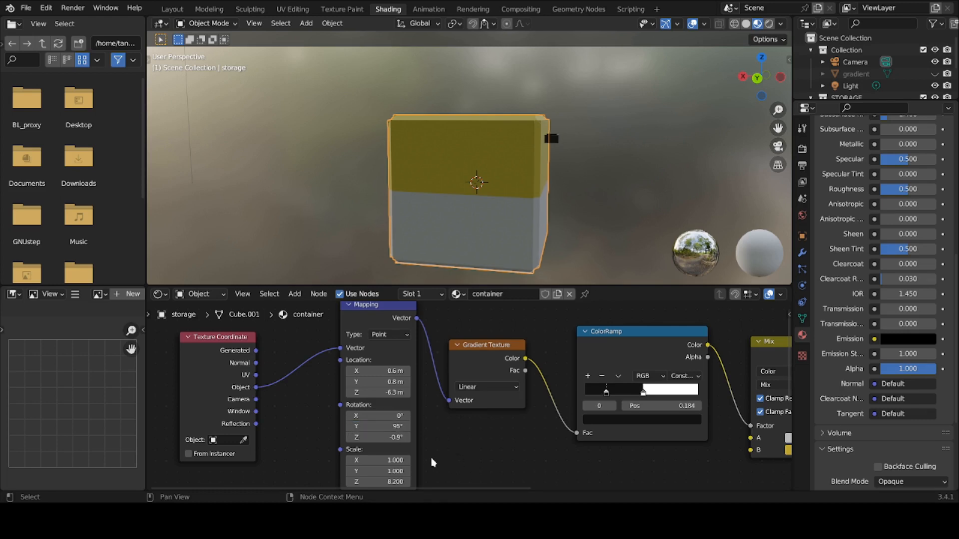
Try a Y rotation of 180° on the Mapping node with its location at X -0.2 m and Y -6.9 m.
mouse_move(380, 371)
mouse_down()
mouse_move(345, 371)
mouse_move(370, 371)
mouse_up()
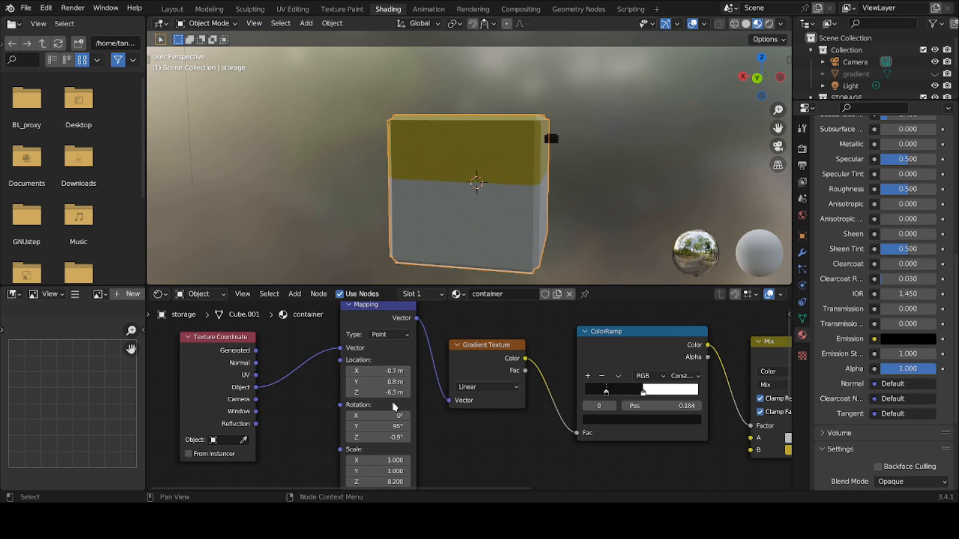
click(390, 426)
text(180)
key(Return)
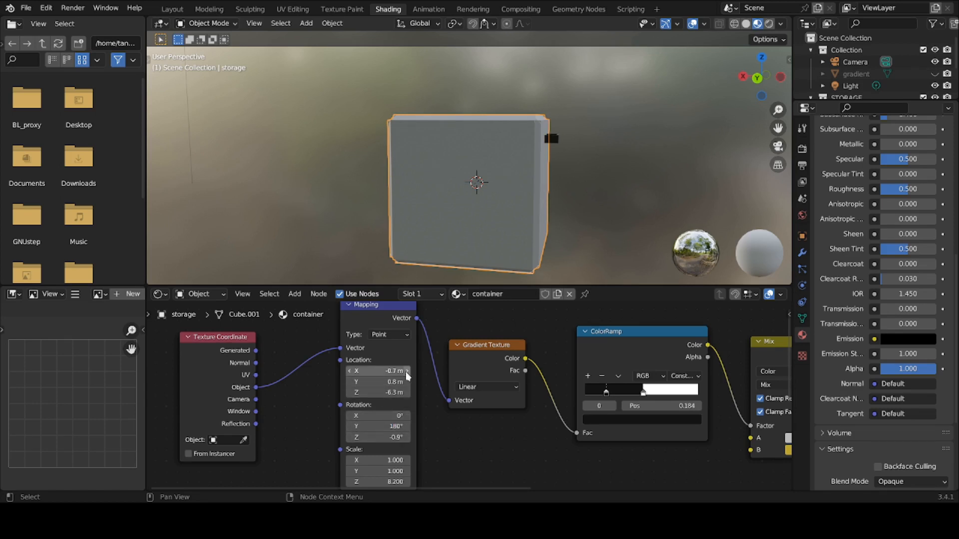
mouse_move(401, 372)
mouse_down()
mouse_move(462, 373)
mouse_move(390, 373)
mouse_move(388, 382)
mouse_move(404, 382)
mouse_move(384, 382)
mouse_move(380, 371)
mouse_move(390, 371)
mouse_up()
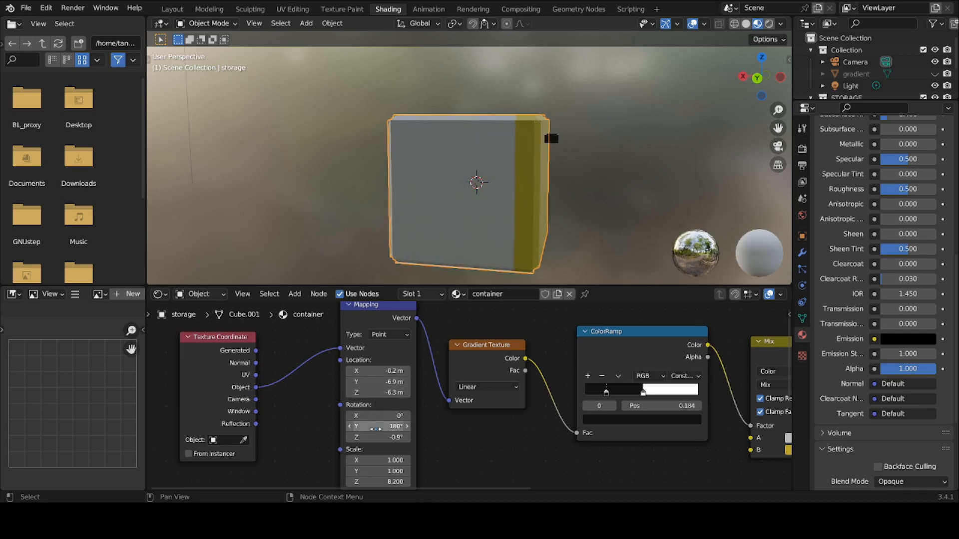
Set the Mapping node's Y rotation to 270° and its X location to -1.5 m to lower the container's color boundary.
drag(384, 426, 419, 426)
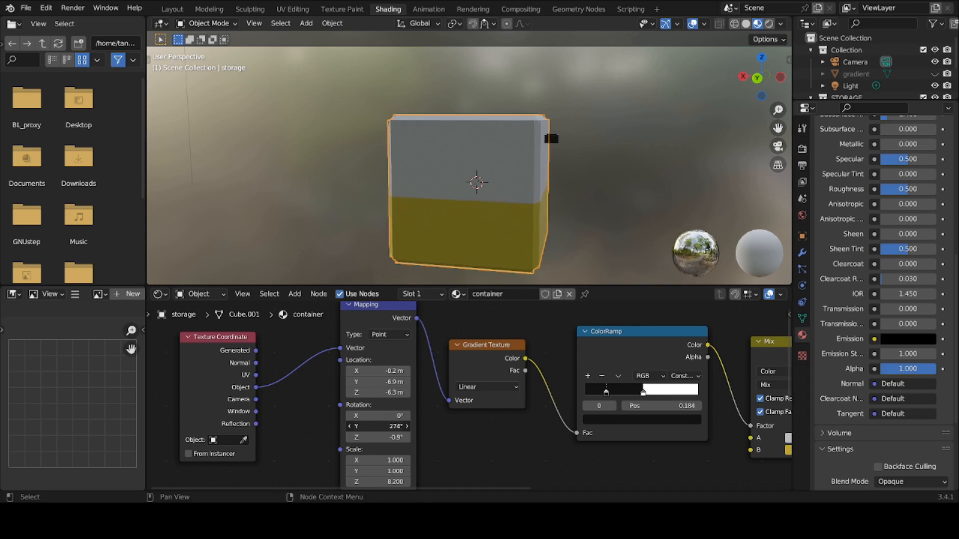
click(375, 429)
text(270)
key(Return)
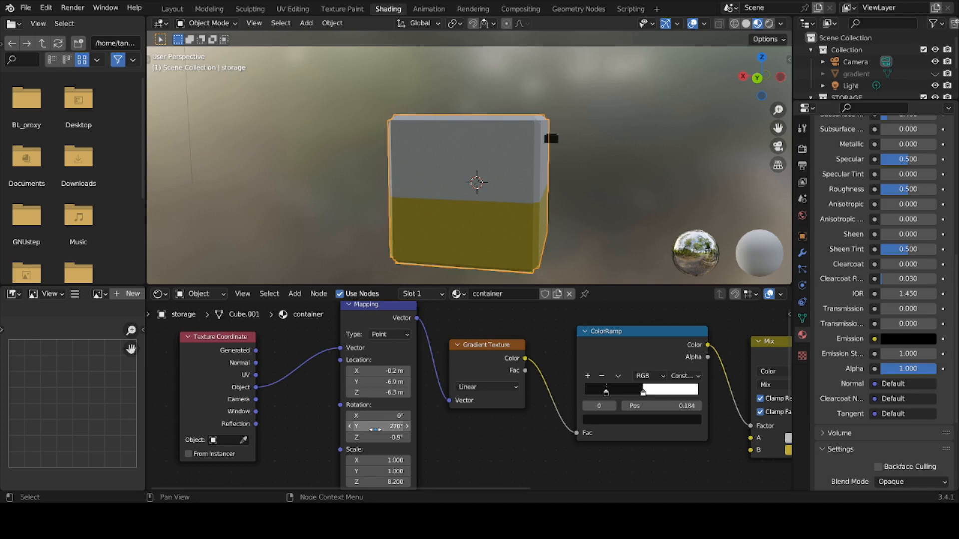
middle_drag(416, 242, 353, 239)
scroll(351, 245, up, 1)
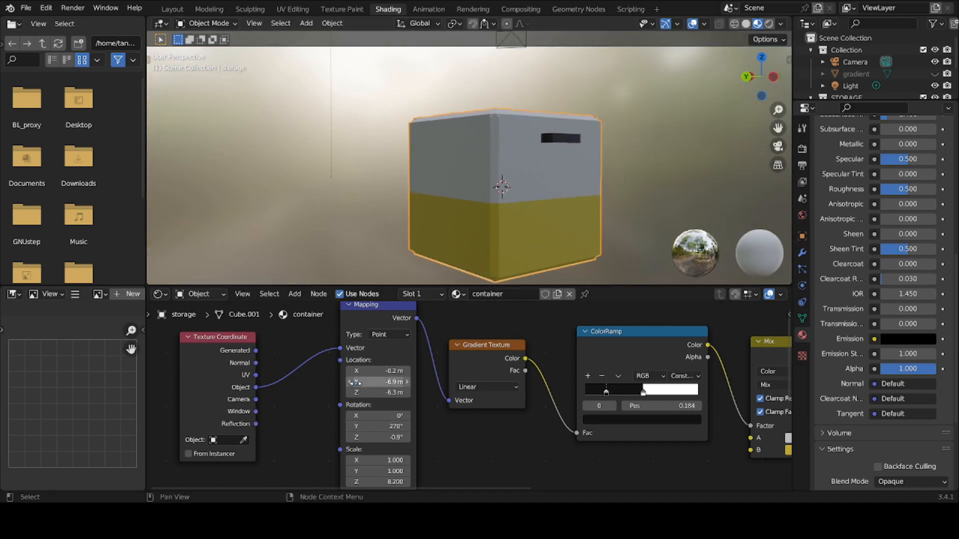
mouse_move(380, 370)
mouse_down()
mouse_move(409, 371)
mouse_move(365, 370)
mouse_up()
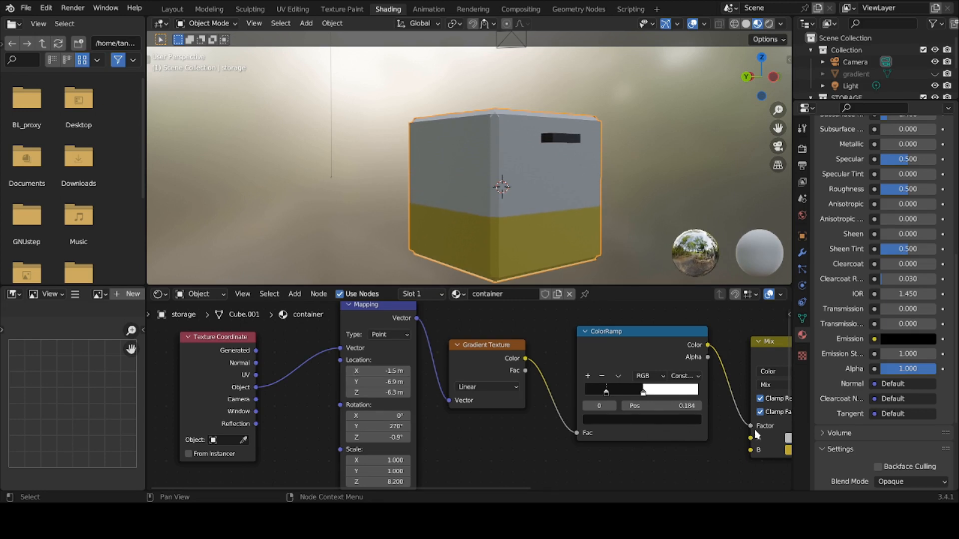
Disconnect the ColorRamp from the Mix node's Factor and connect its Color output to both the A and B inputs.
drag(750, 425, 733, 439)
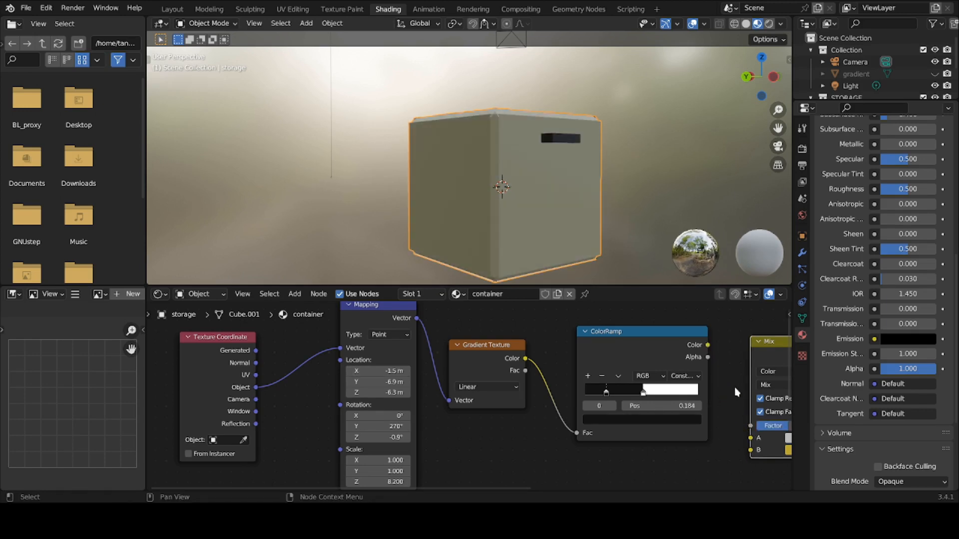
drag(710, 345, 747, 438)
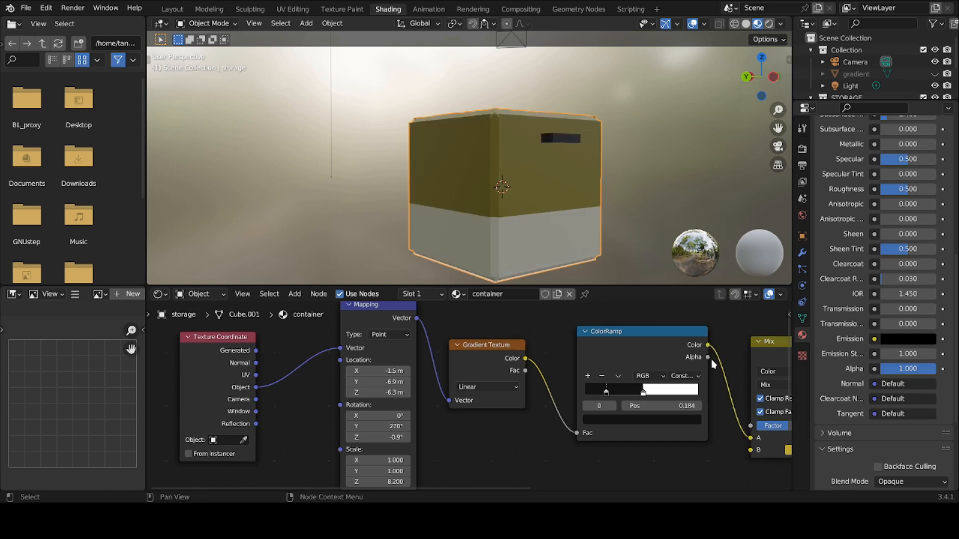
drag(710, 346, 749, 454)
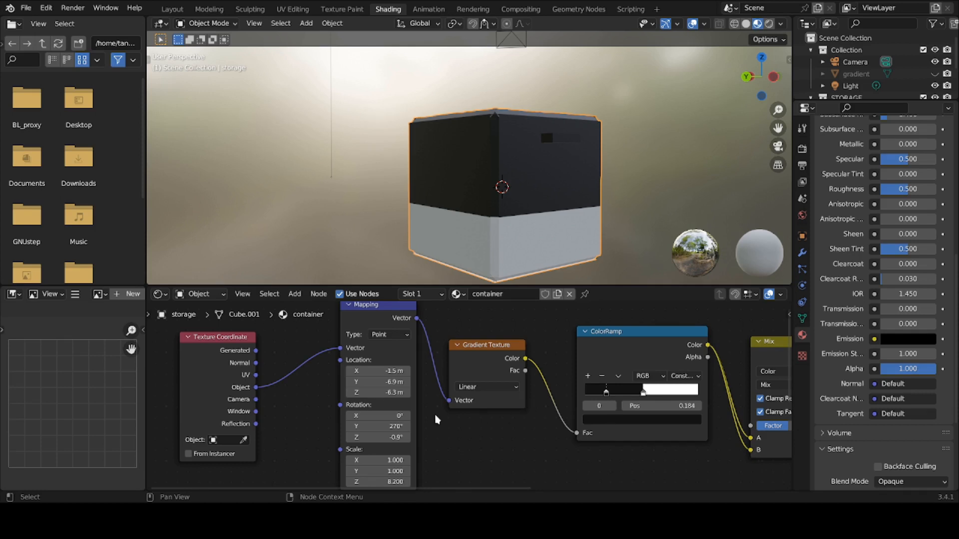
Try Mapping Y rotations of 180° and 171°, then restore it to 270°.
click(391, 425)
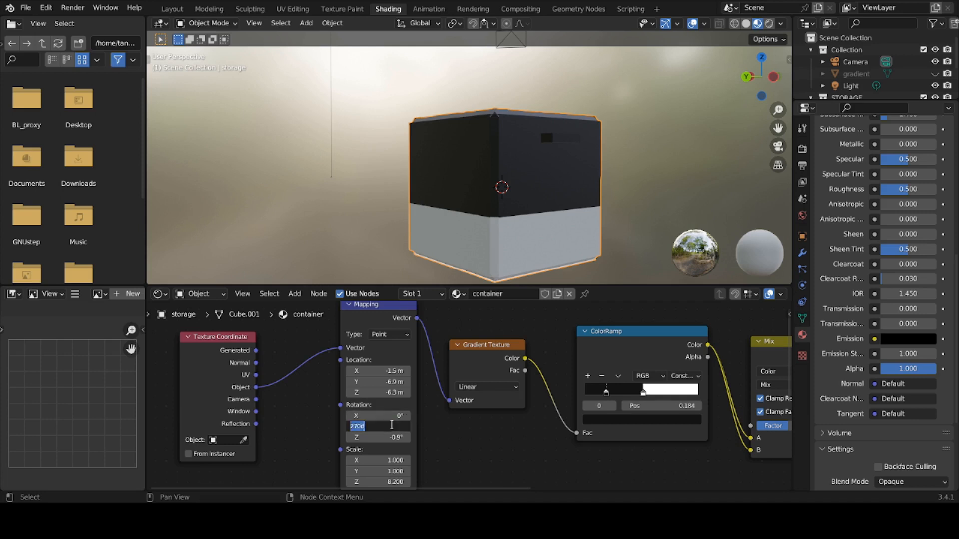
text(180)
key(Return)
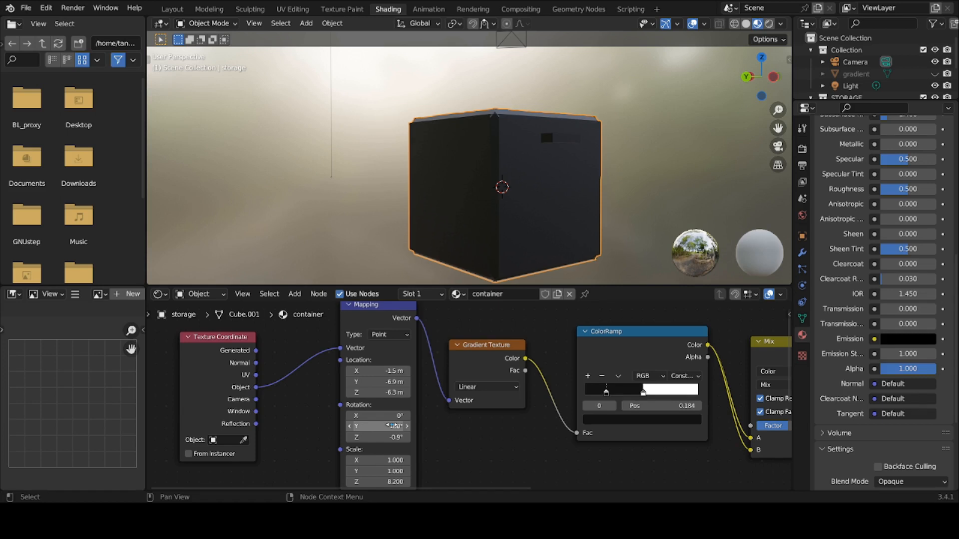
drag(391, 426, 384, 426)
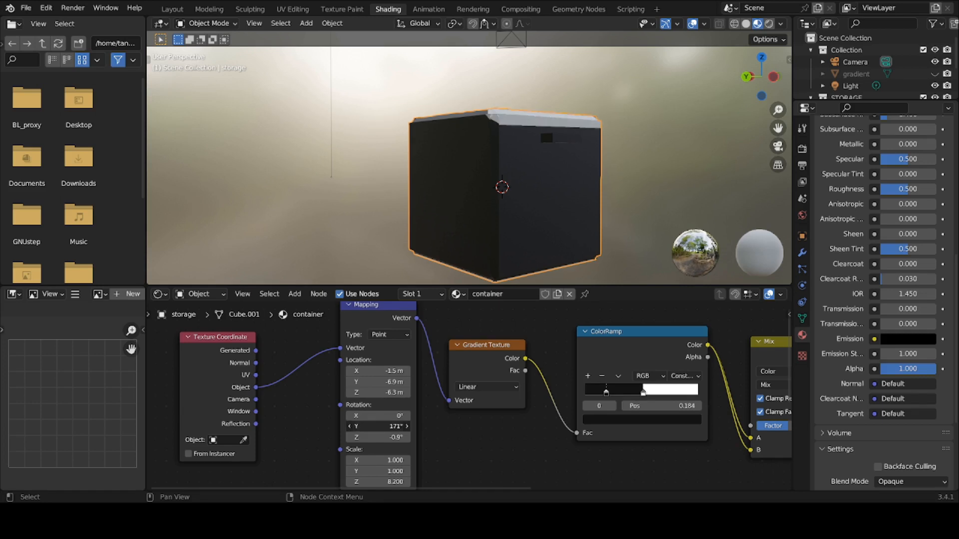
click(391, 425)
text(270)
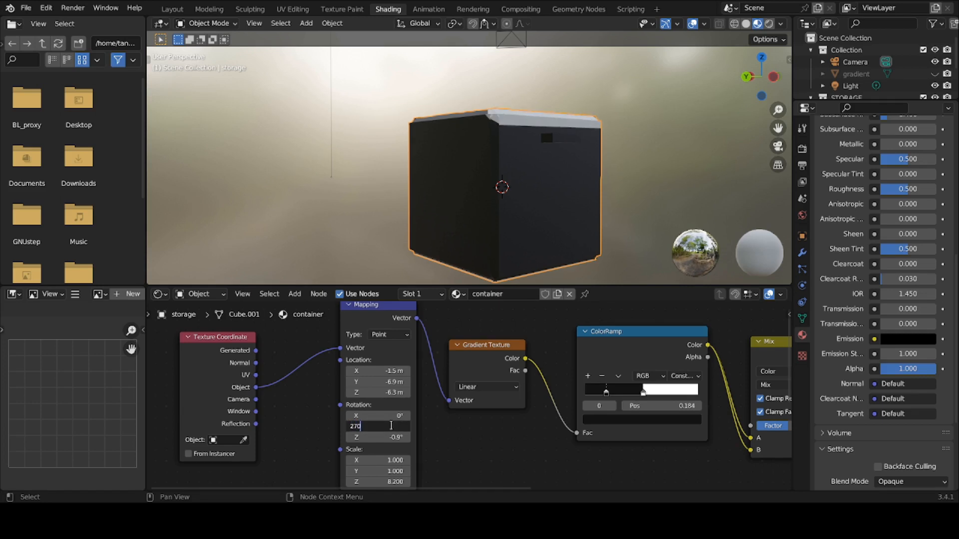
key(Return)
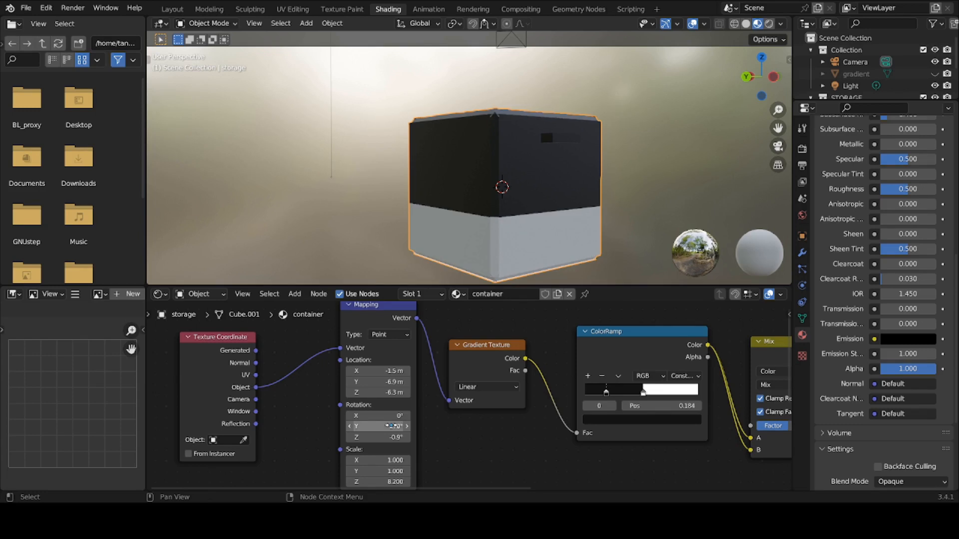
Set the Mapping node's Z scale to 1, its location to X -4.7, Y -9.4, Z -8.2 m, and its X rotation to 1.1°.
scroll(388, 472, down, 1)
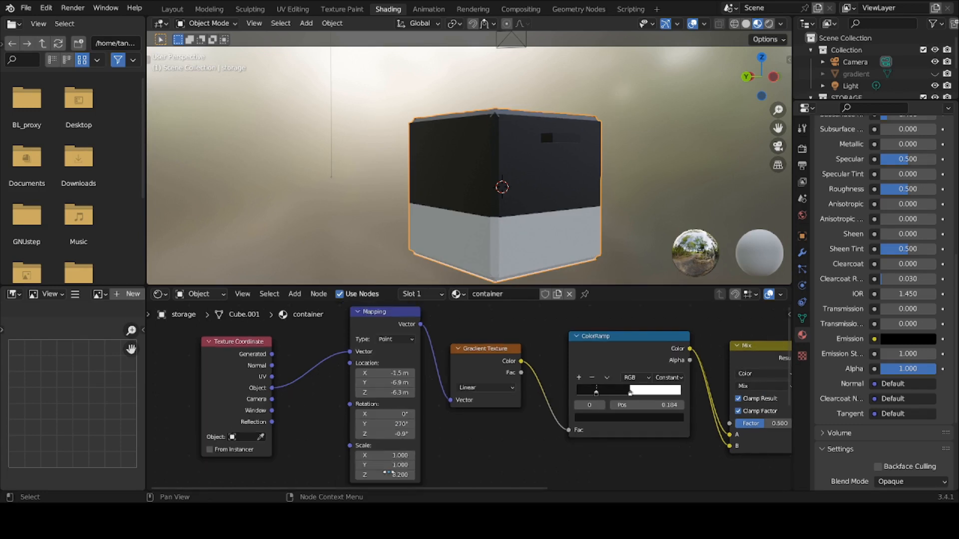
click(388, 472)
text(1)
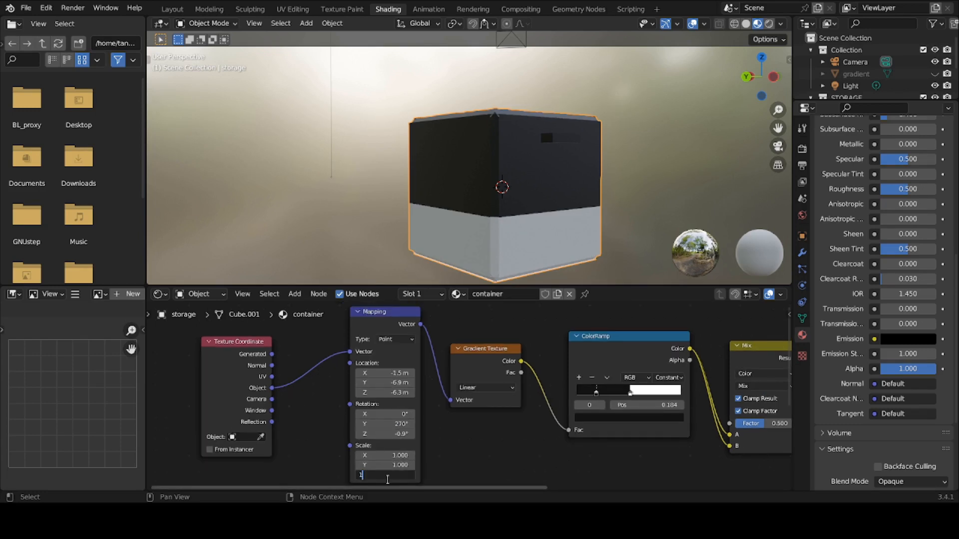
key(Return)
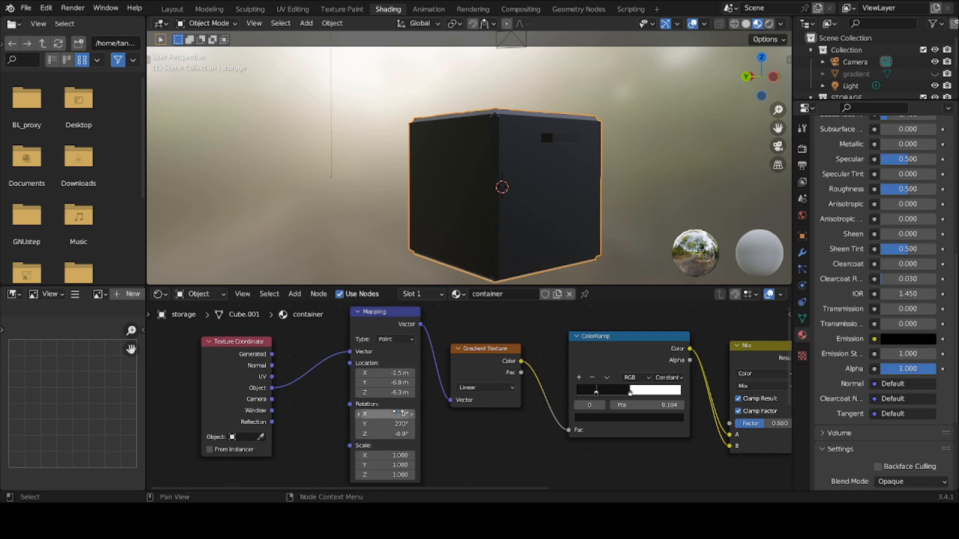
drag(390, 373, 392, 414)
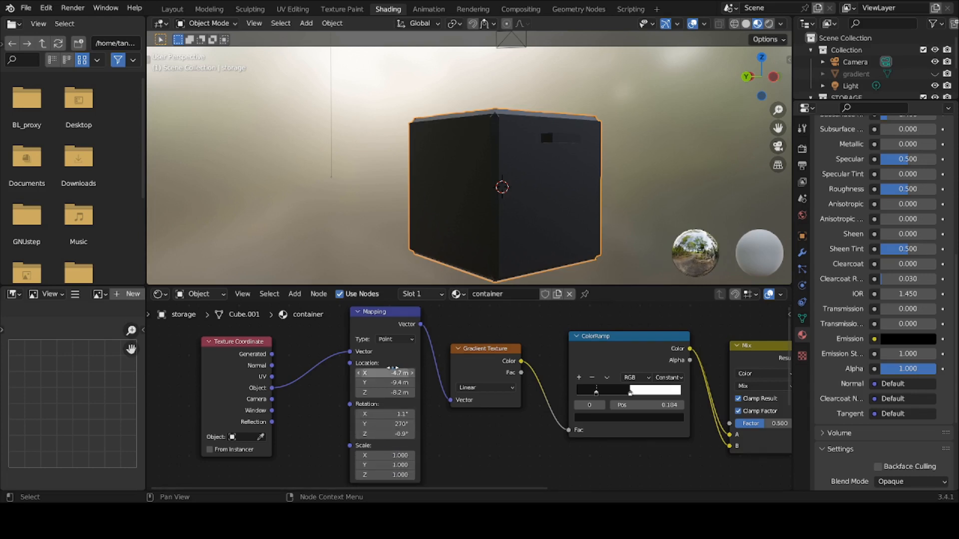
Set the Mapping node's X location to 0.5 m and its Y rotation to 89.3° to place the dark color on the container's lower half.
drag(383, 372, 410, 373)
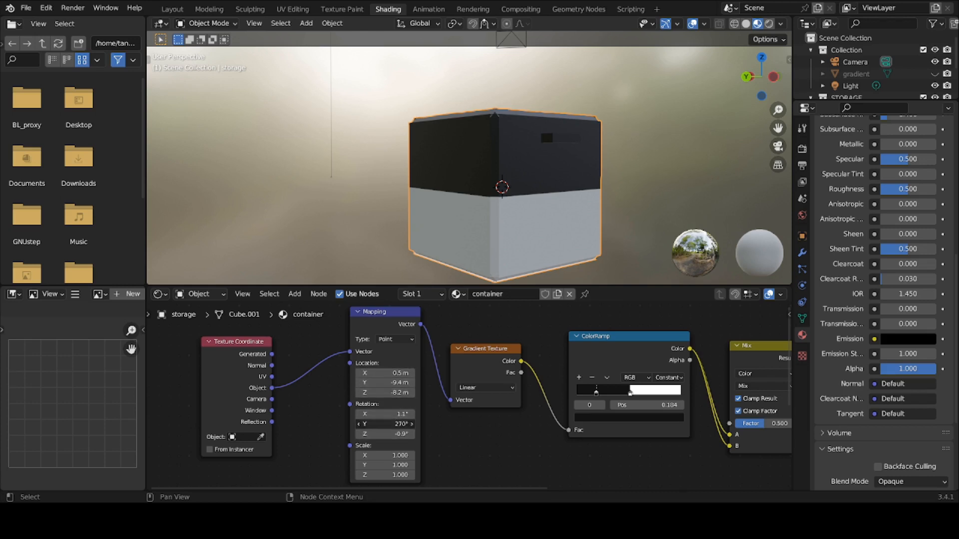
click(371, 423)
text(180)
key(Return)
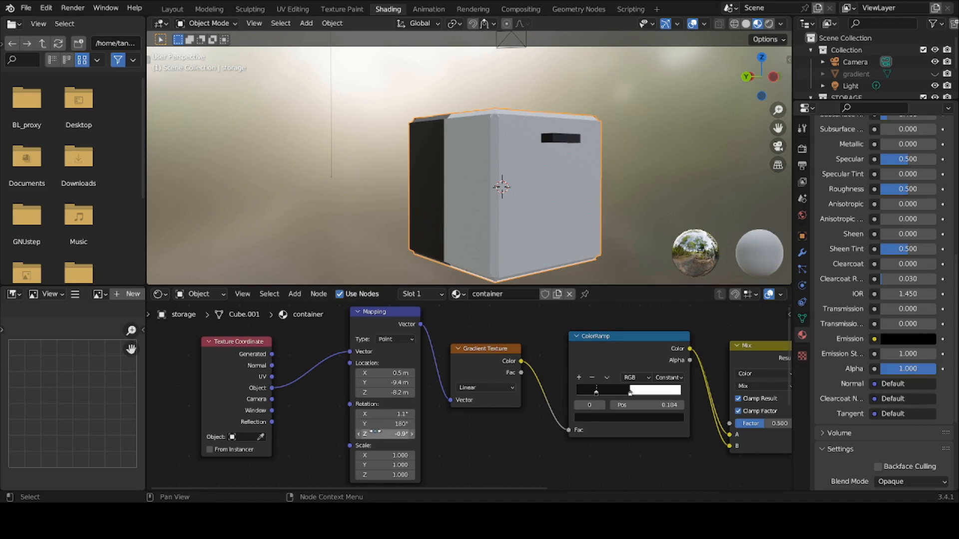
drag(375, 426, 332, 426)
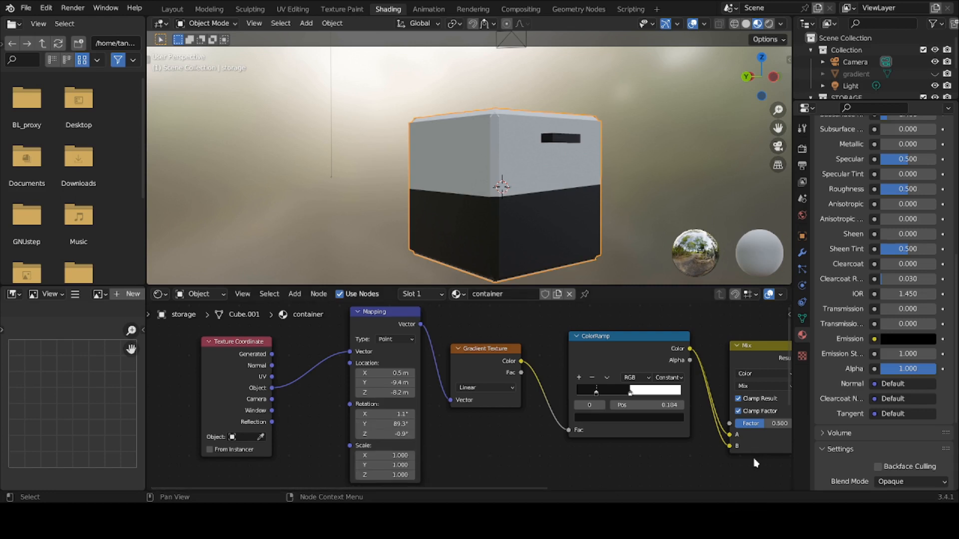
key(t)
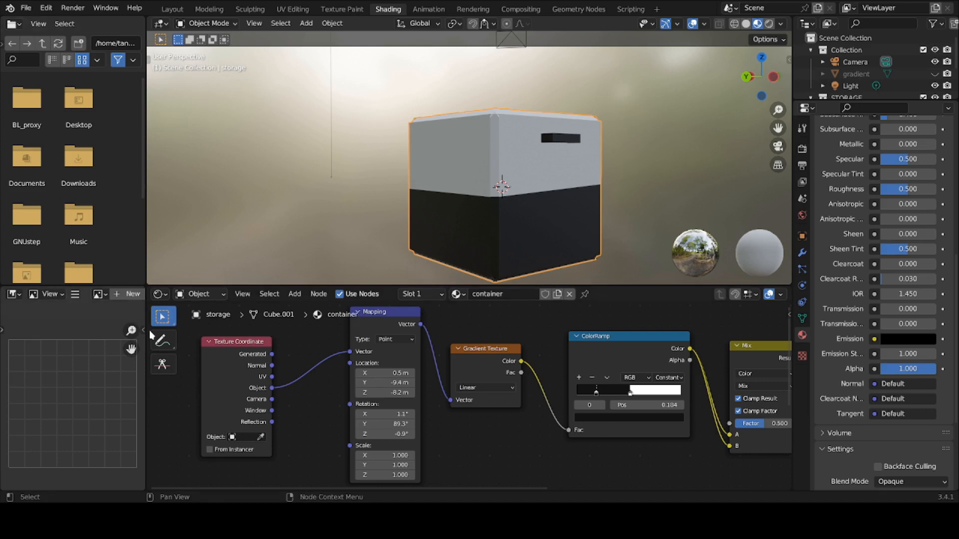
click(168, 338)
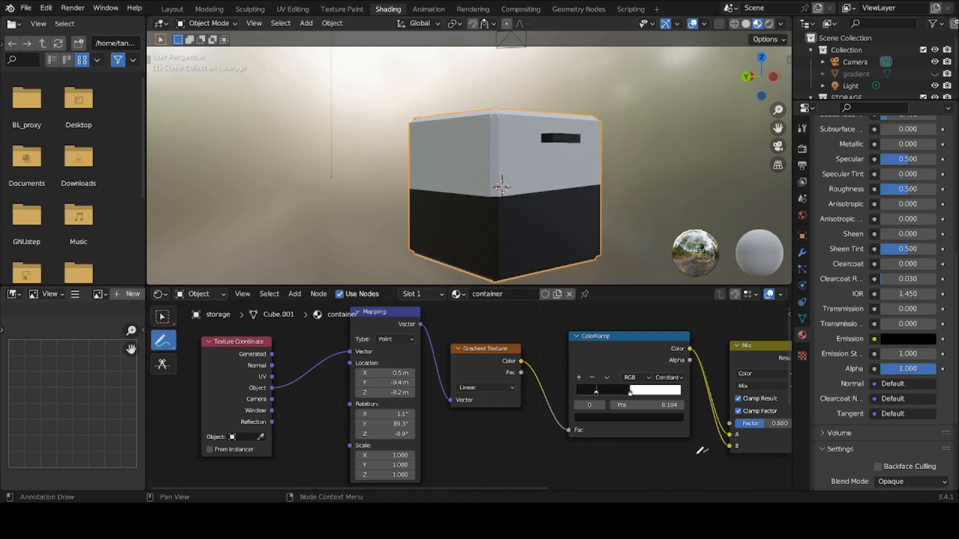
mouse_move(708, 450)
mouse_down()
mouse_move(657, 457)
mouse_move(705, 447)
mouse_move(708, 462)
mouse_up()
ctrl+drag(708, 455, 663, 464)
click(162, 316)
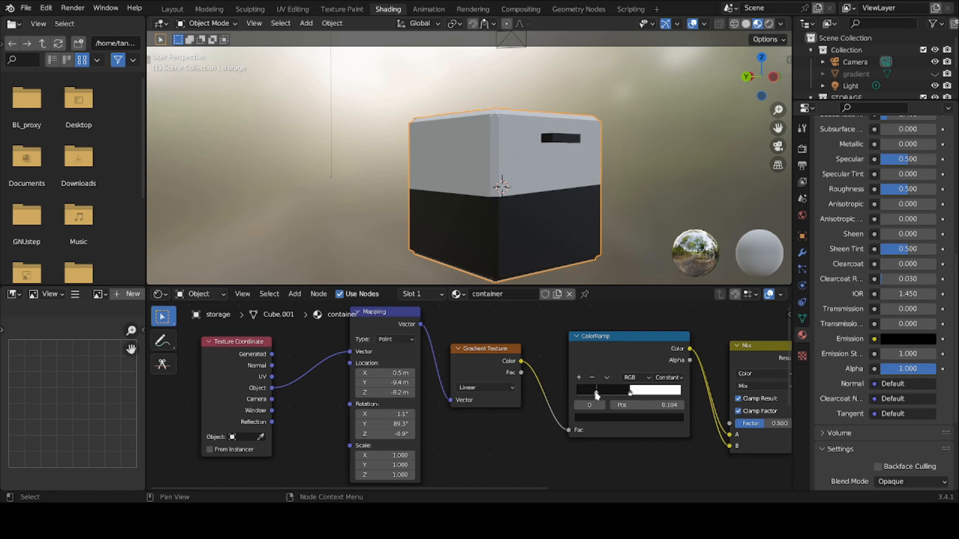
Change the ColorRamp's black stop to crimson red with hue 0.973 and value 0.314.
click(605, 417)
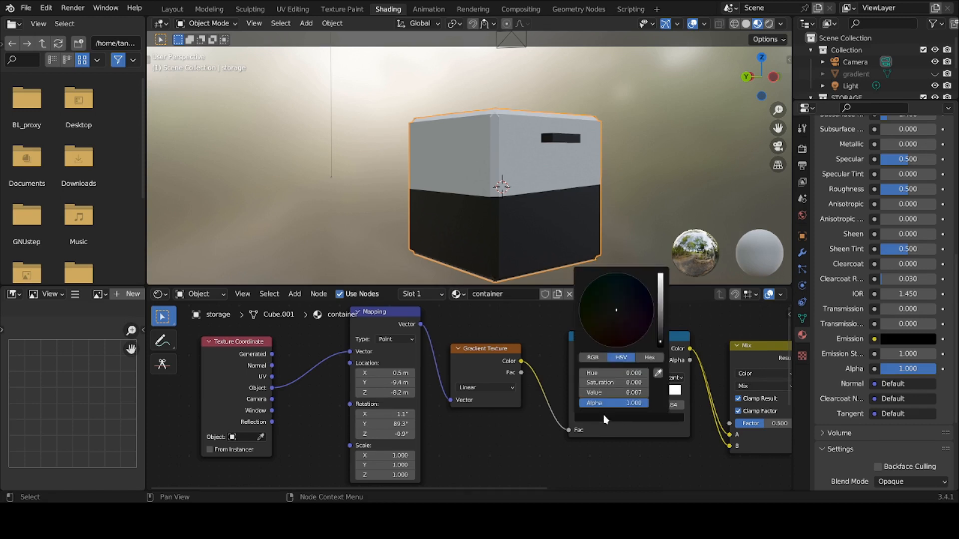
drag(660, 344, 661, 302)
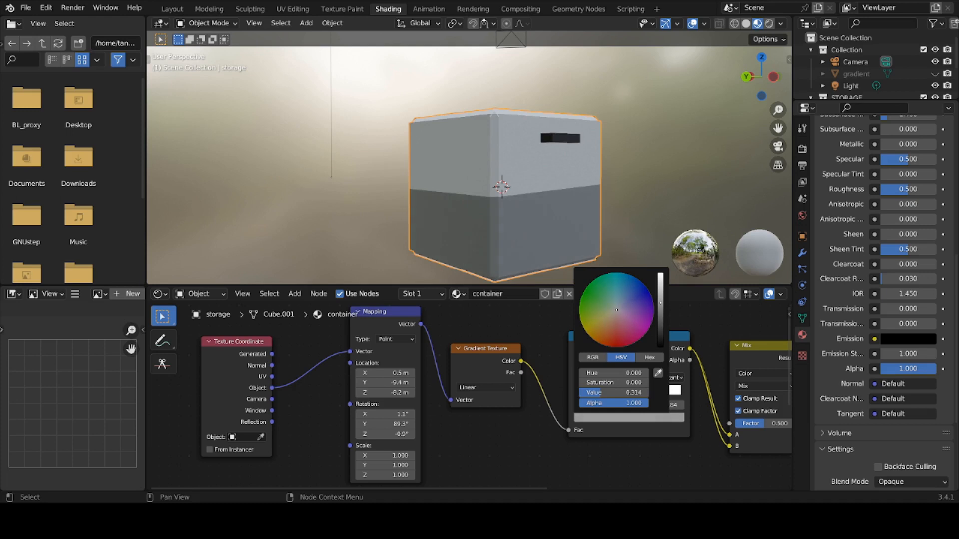
click(624, 338)
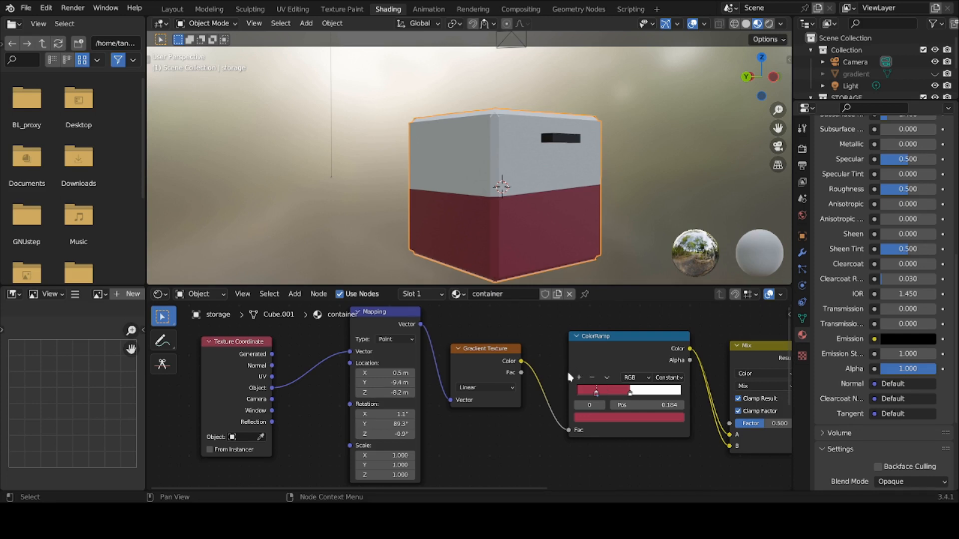
Add a third stop to the ColorRamp and distribute all stops evenly.
click(580, 378)
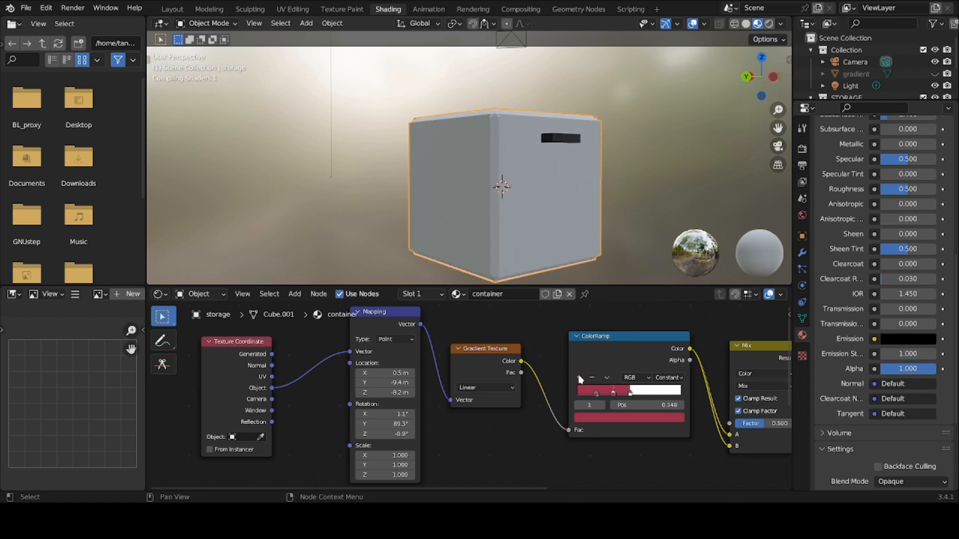
click(607, 378)
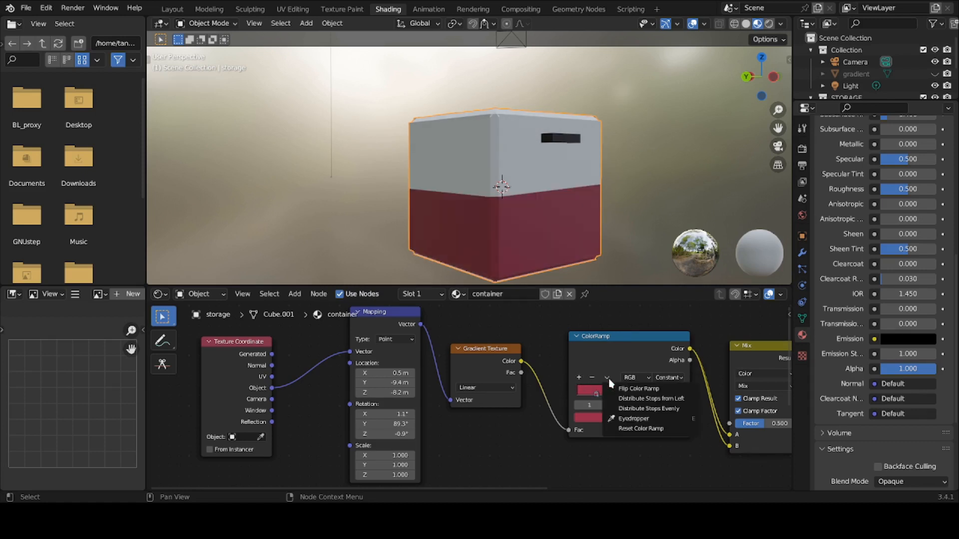
click(619, 406)
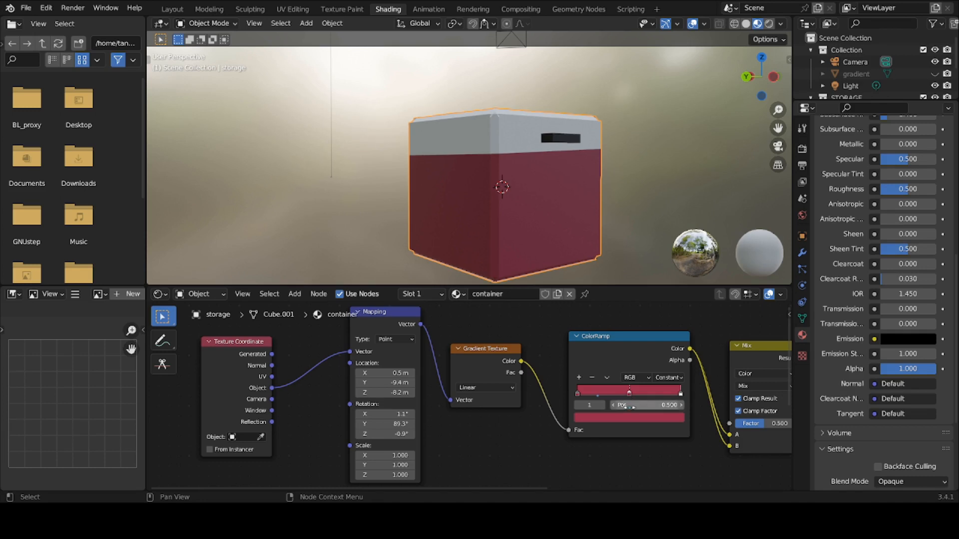
Recolor the ColorRamp's middle stop bright yellow with hue 0.121, and move the white stop to position 0.929.
click(631, 418)
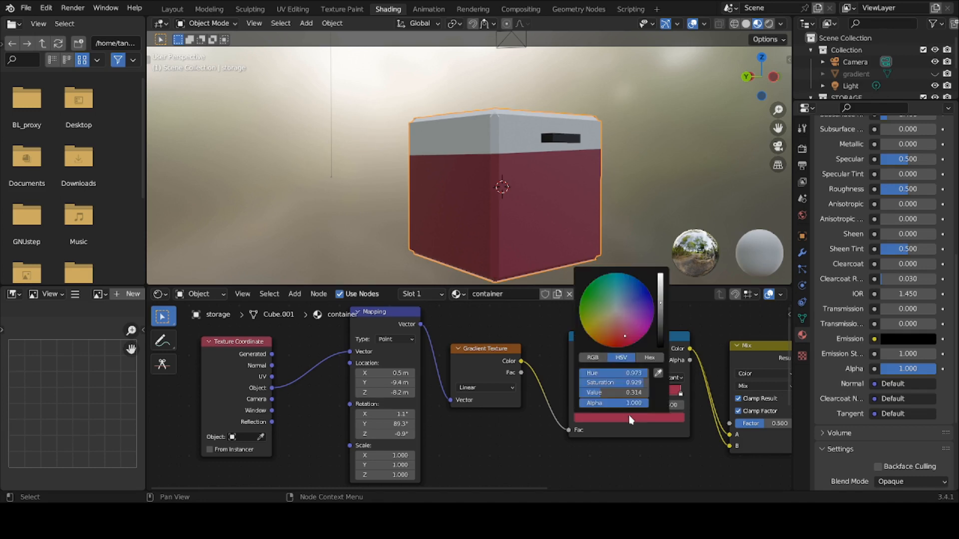
click(597, 330)
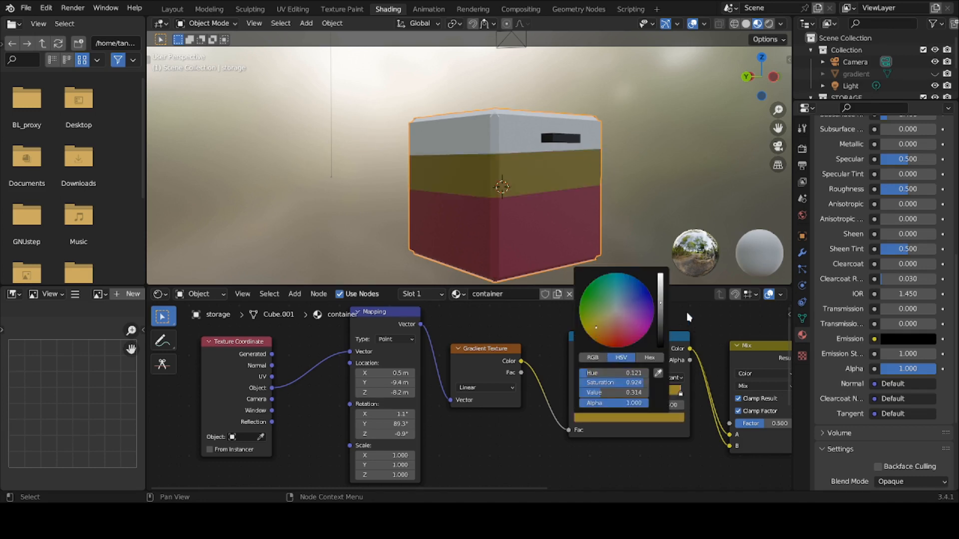
drag(661, 307, 664, 292)
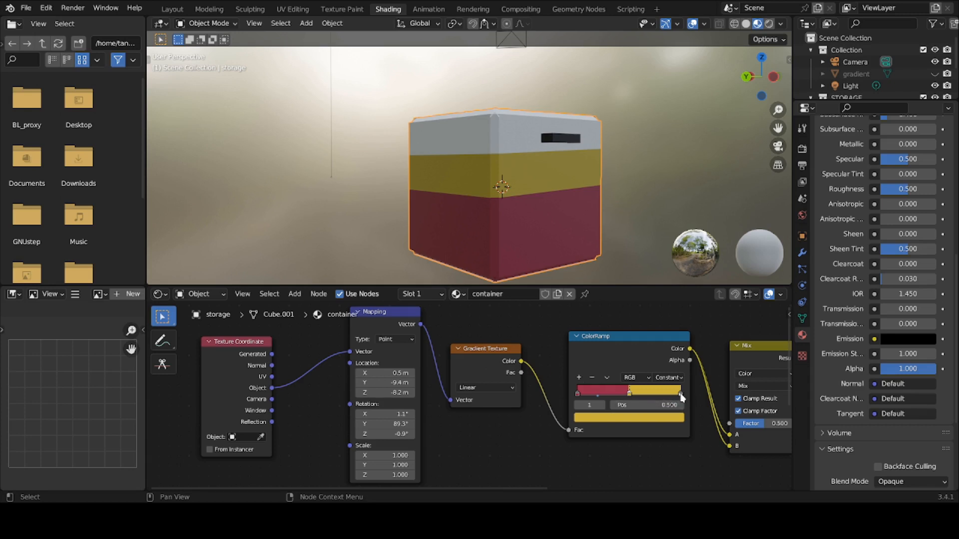
drag(680, 394, 674, 398)
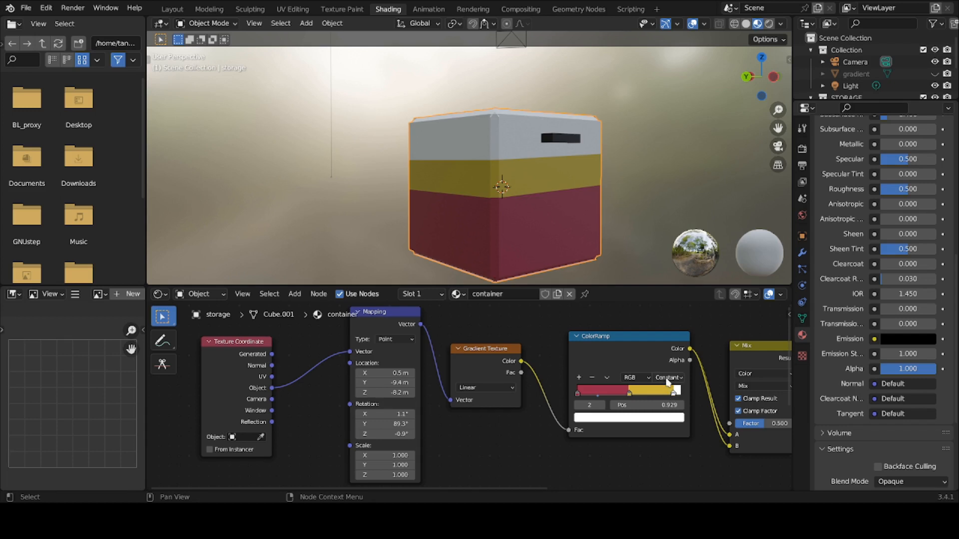
Try the Ease, Cardinal, Linear and B-Spline interpolations on the ColorRamp, inspecting the container's color blend, and restore Constant.
click(669, 378)
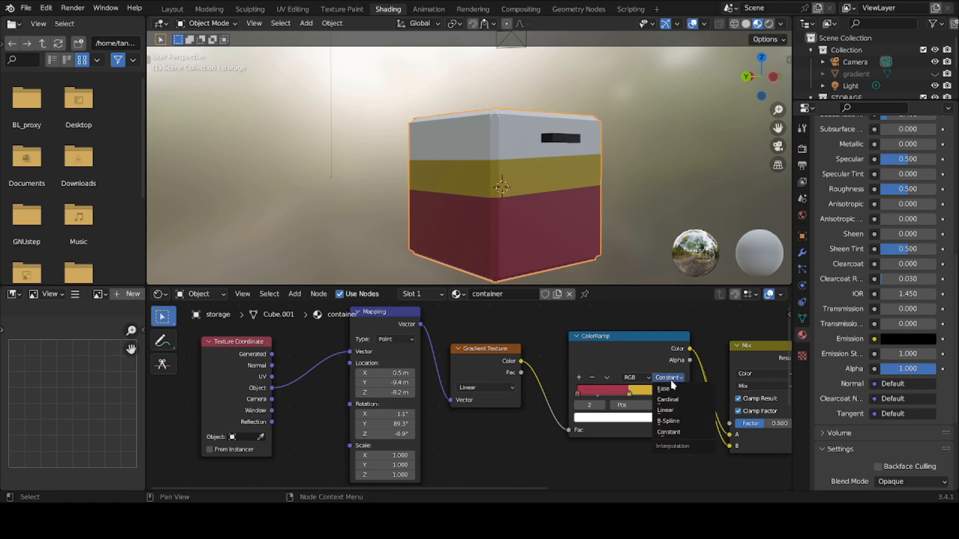
click(673, 389)
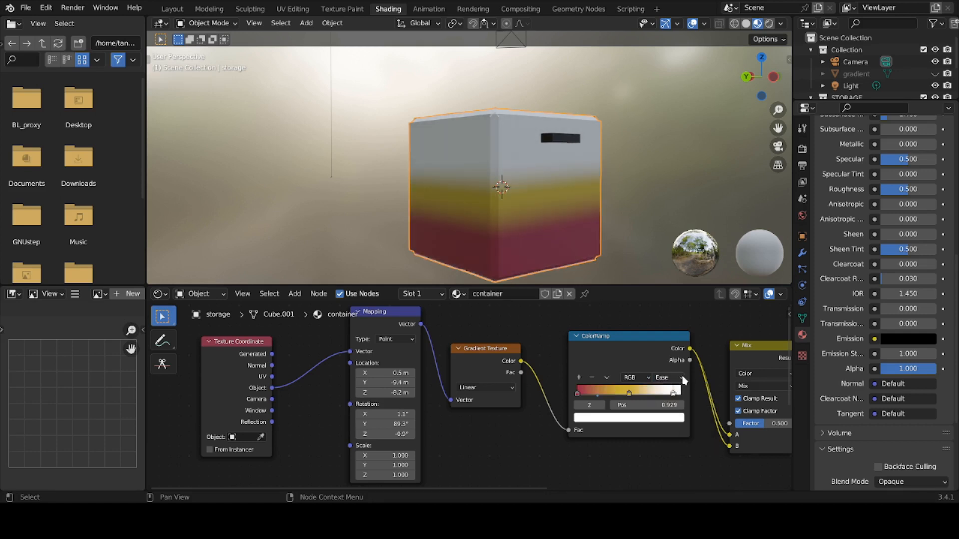
click(683, 379)
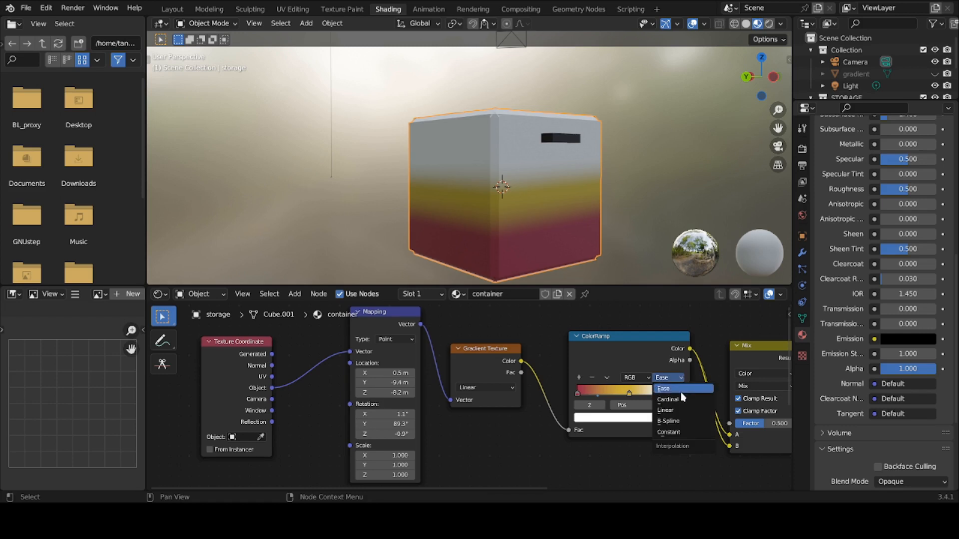
click(683, 399)
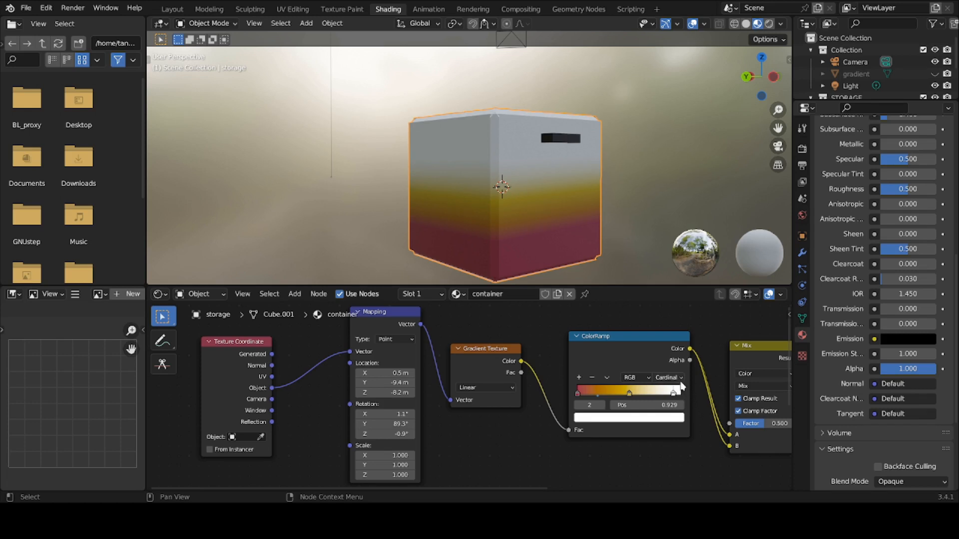
click(681, 379)
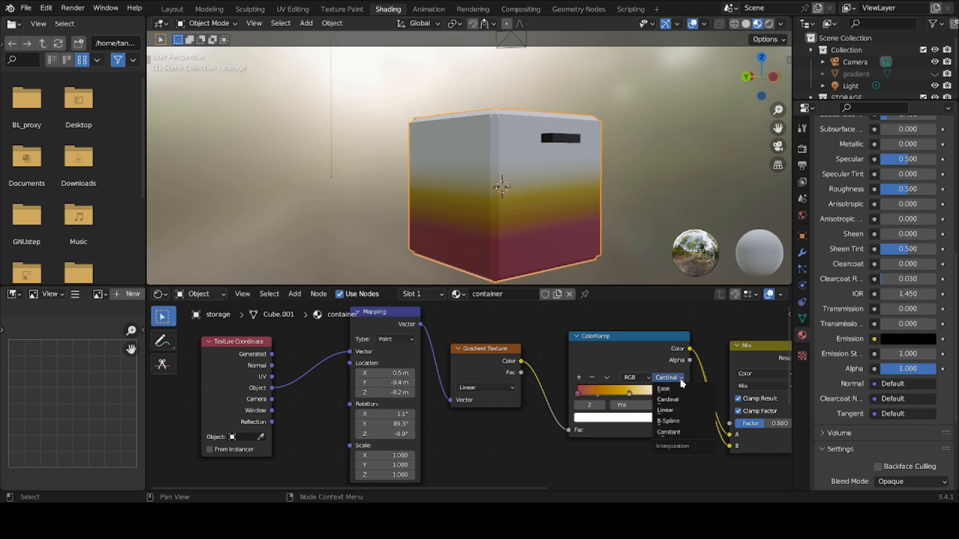
click(680, 410)
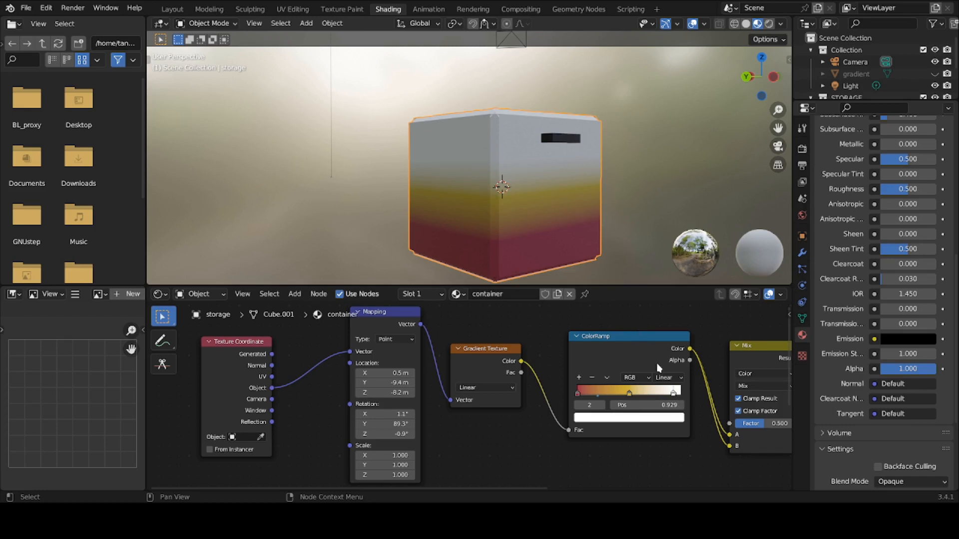
click(679, 380)
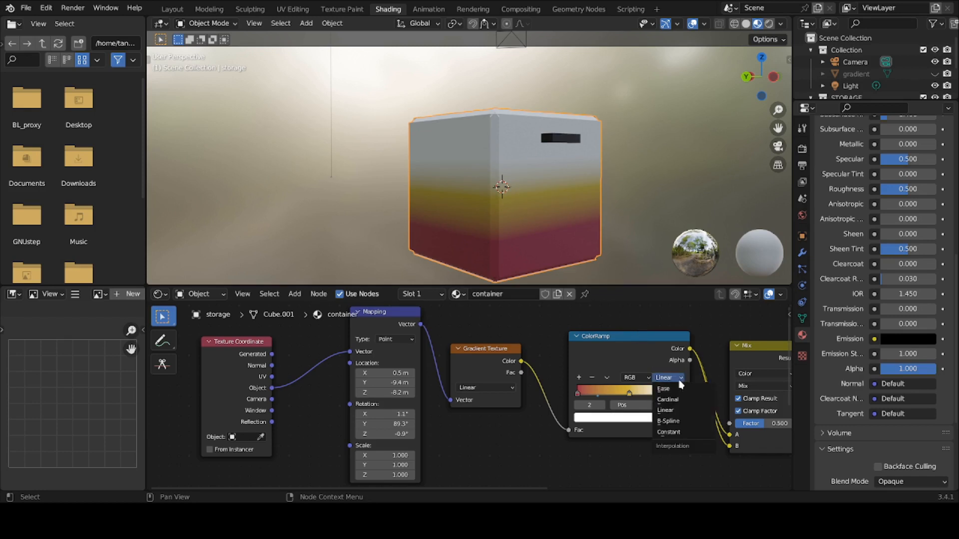
click(669, 421)
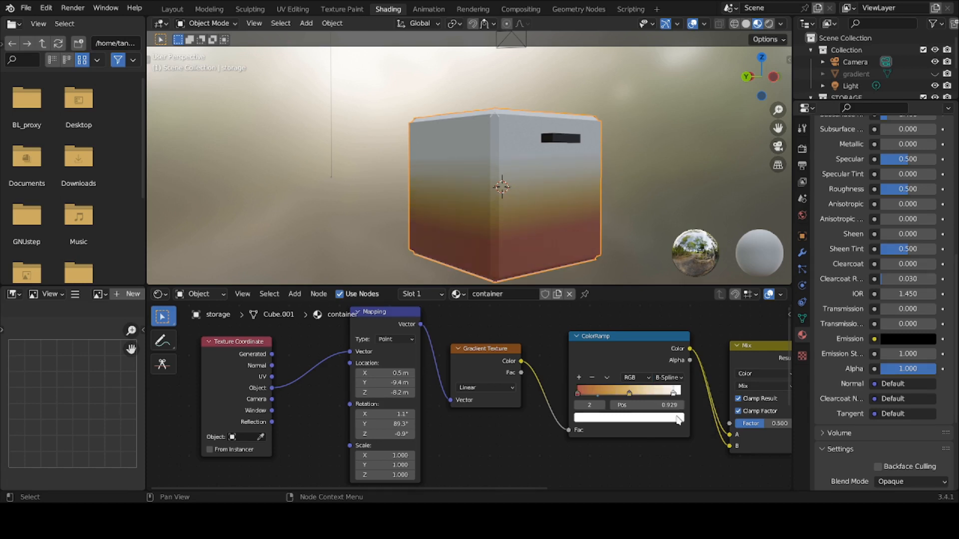
middle_drag(564, 236, 604, 237)
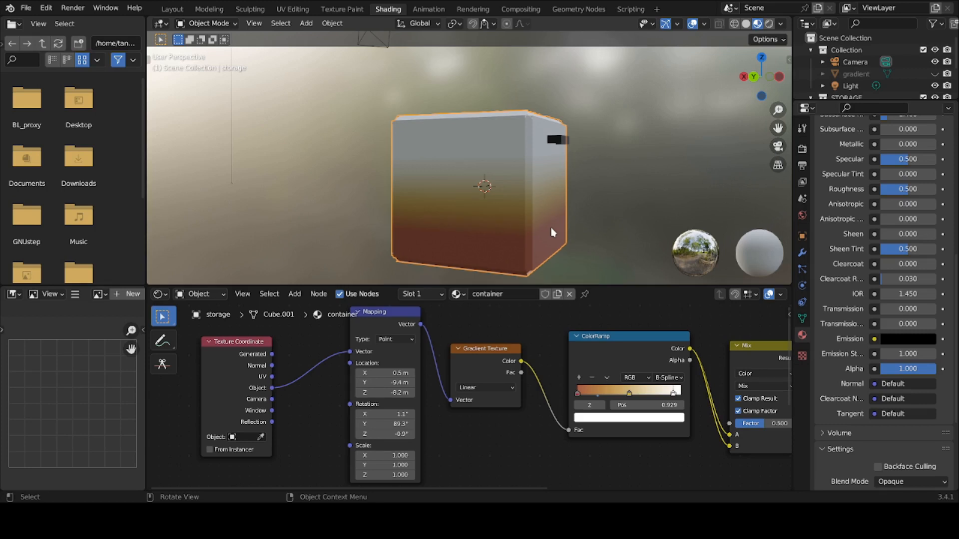
middle_drag(551, 231, 493, 232)
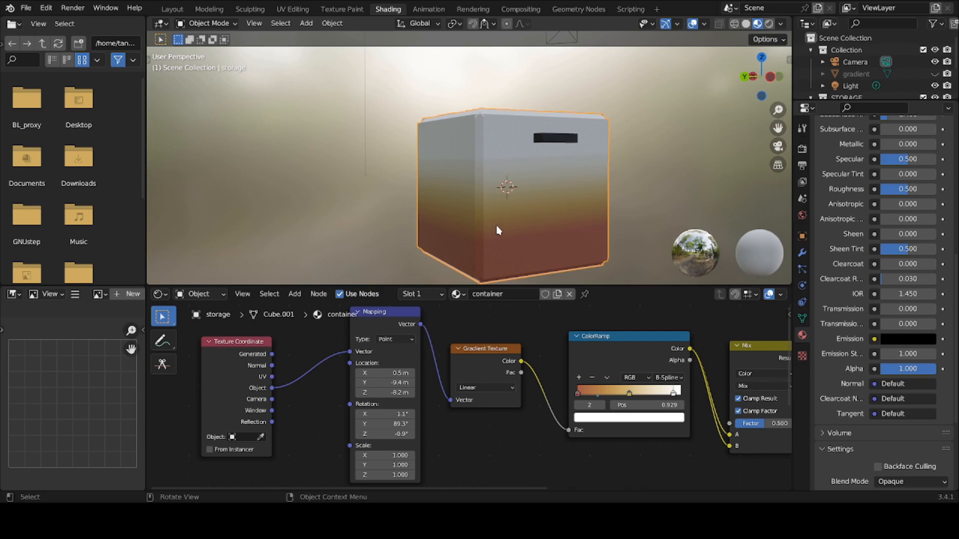
click(679, 377)
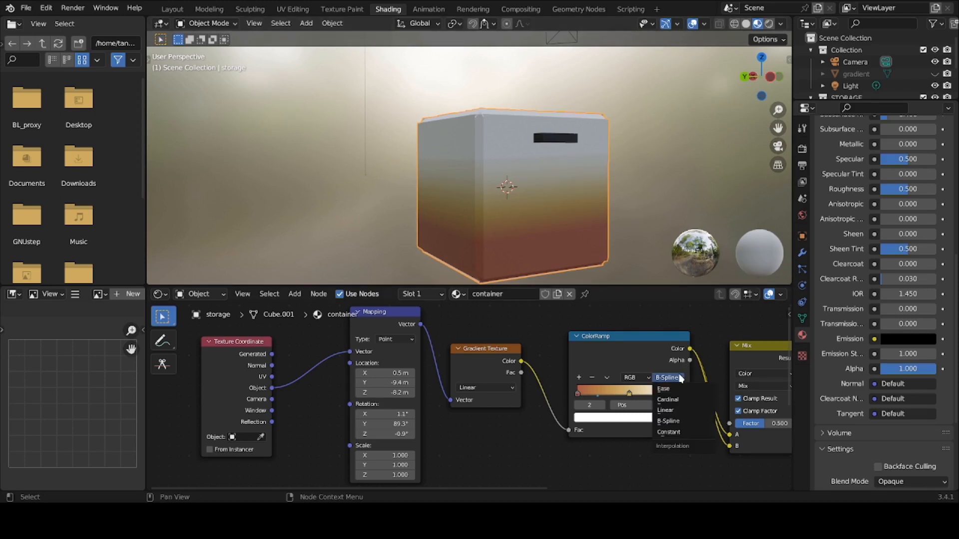
click(674, 432)
Shift the ColorRamp's white stop slightly toward the yellow one and move the yellow stop to position 0.237 to widen the yellow band.
middle_drag(530, 222, 696, 223)
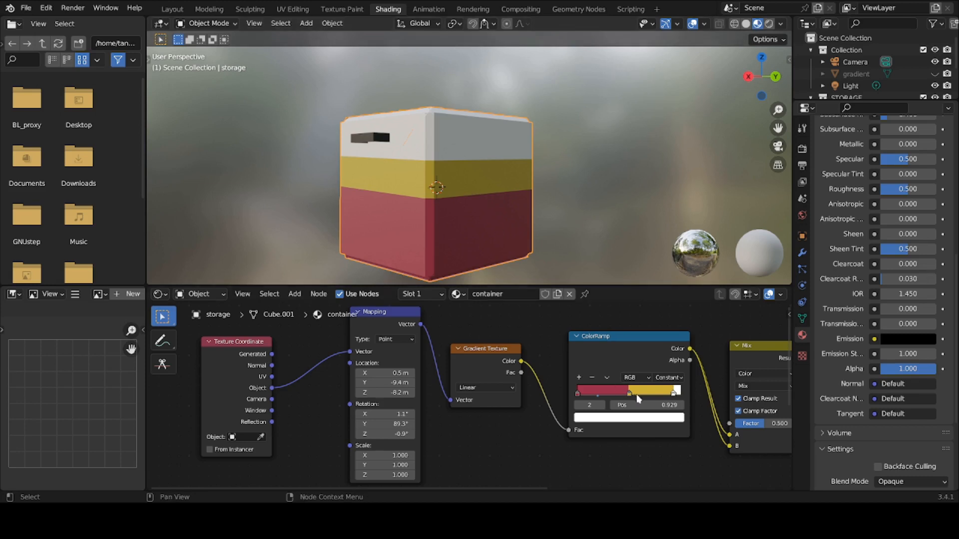
drag(674, 394, 597, 396)
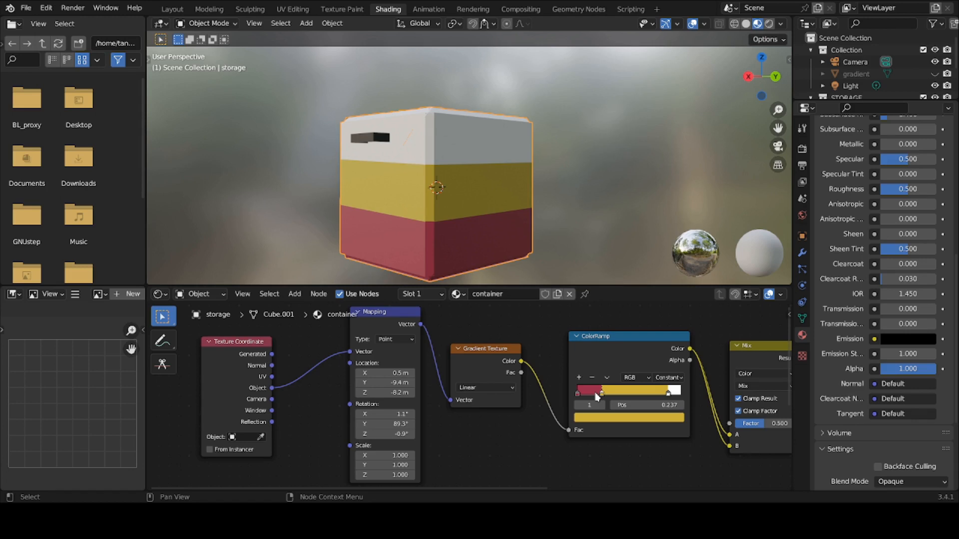